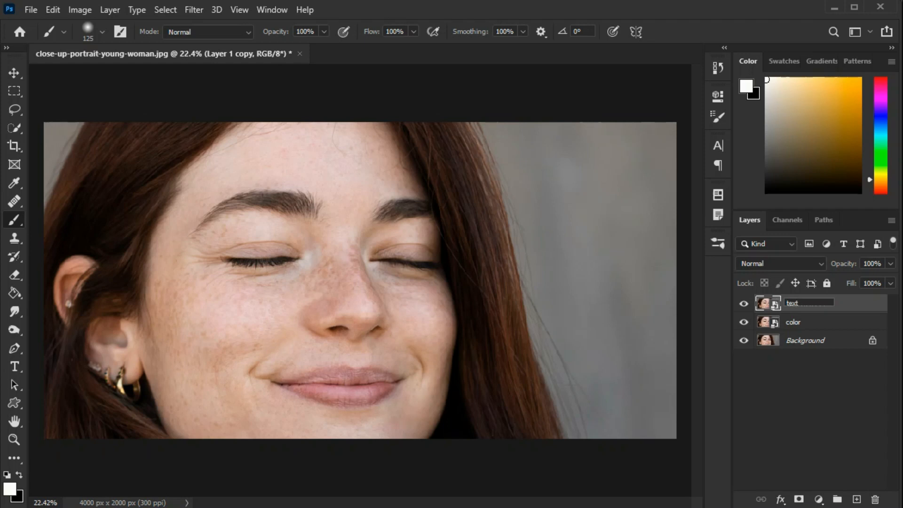
Step: Finish renaming the top layer as texture and hide it
{"action": "left_click", "coordinate": [841, 413]}
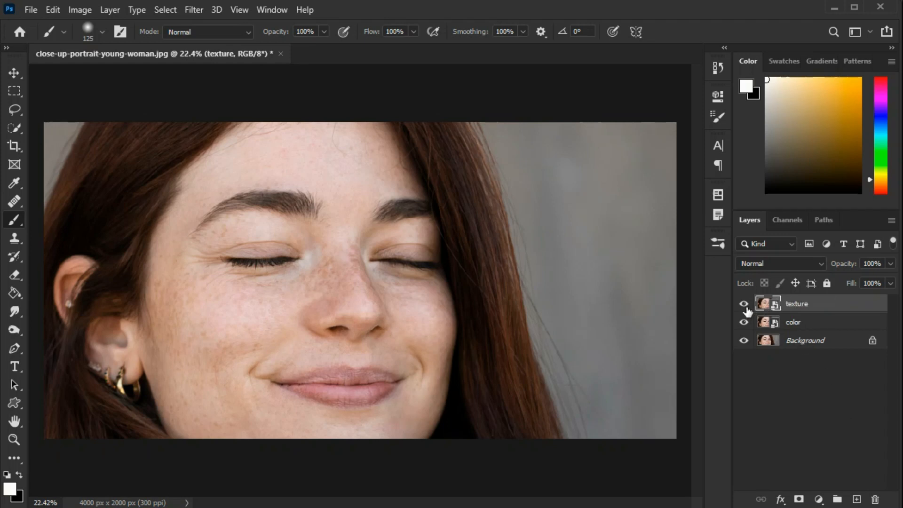
{"action": "left_click", "coordinate": [743, 305]}
Step: Apply a Gaussian Blur with a radius of 26 pixels to the color layer
{"action": "left_click", "coordinate": [792, 324]}
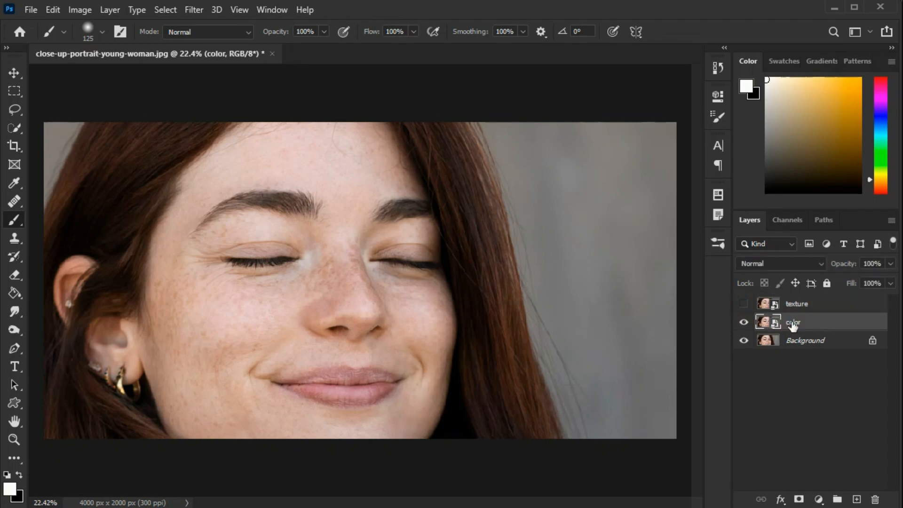
{"action": "left_click", "coordinate": [198, 14]}
{"action": "mouse_move", "coordinate": [243, 170]}
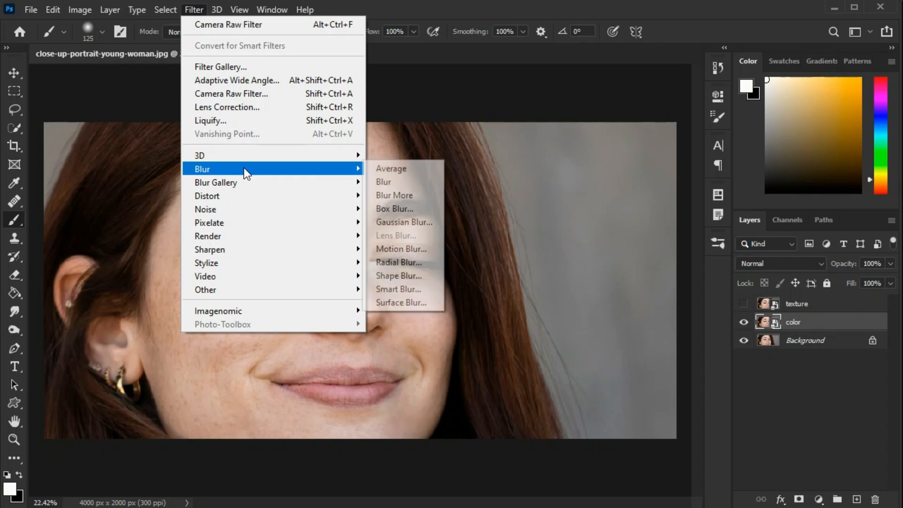
{"action": "left_click", "coordinate": [386, 221]}
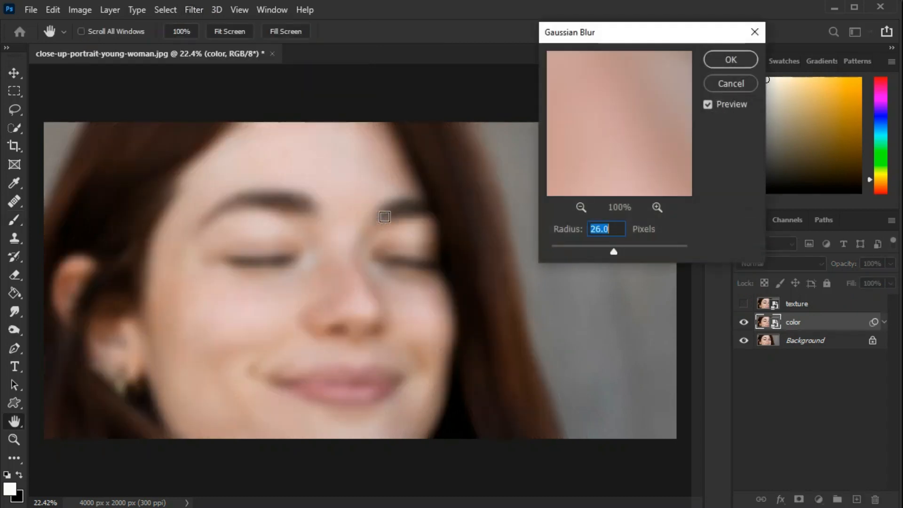
{"action": "left_click_drag", "start_coordinate": [614, 231], "coordinate": [588, 229]}
{"action": "left_click", "coordinate": [725, 64]}
{"action": "key", "text": "b"}
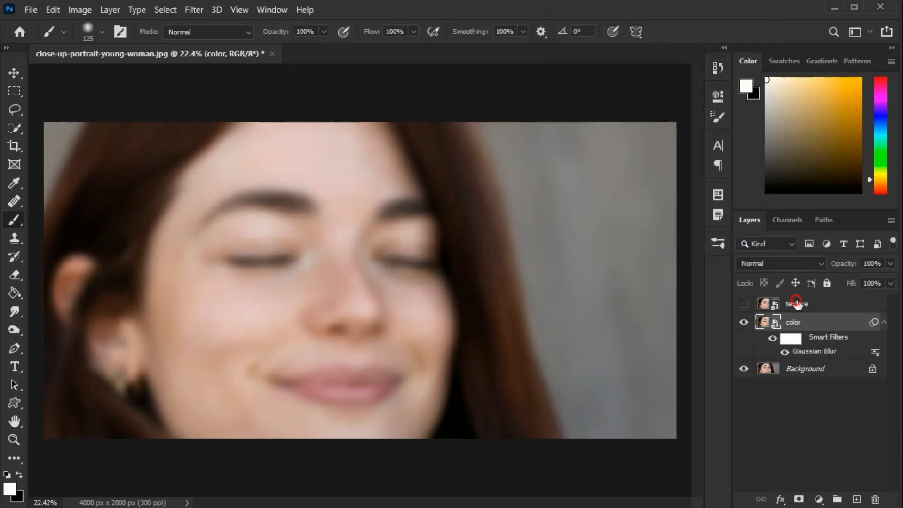
Step: Show the texture layer again and apply a High Pass filter with a radius of about 4 pixels, blended as Vivid Light
{"action": "left_click", "coordinate": [793, 305]}
{"action": "left_click", "coordinate": [744, 304]}
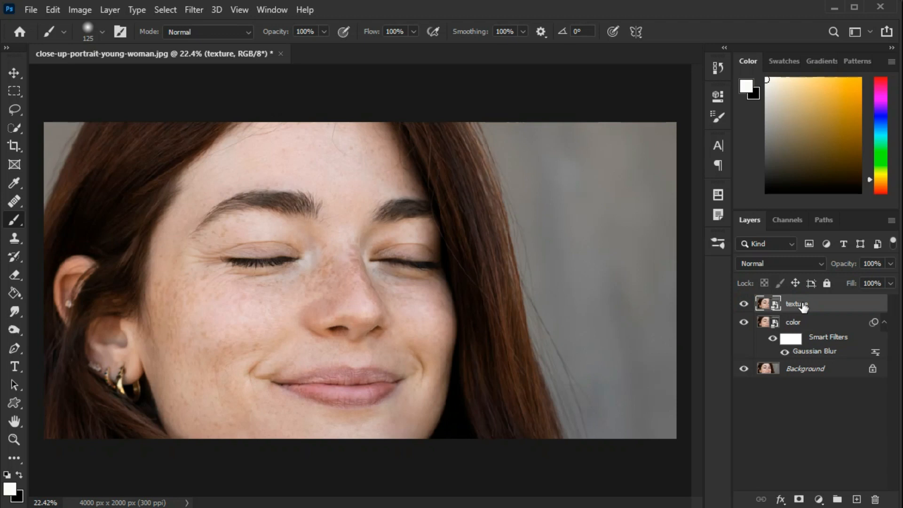
{"action": "left_click", "coordinate": [198, 11]}
{"action": "mouse_move", "coordinate": [242, 290]}
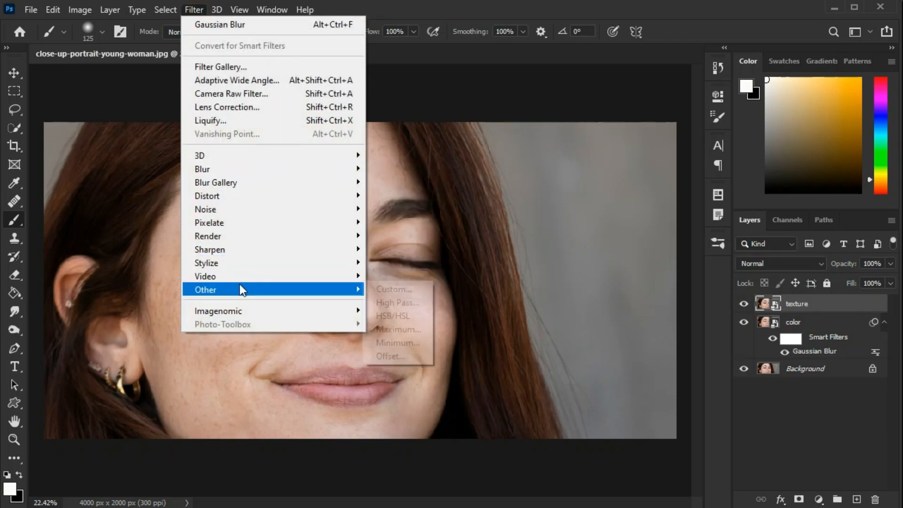
{"action": "left_click", "coordinate": [386, 302]}
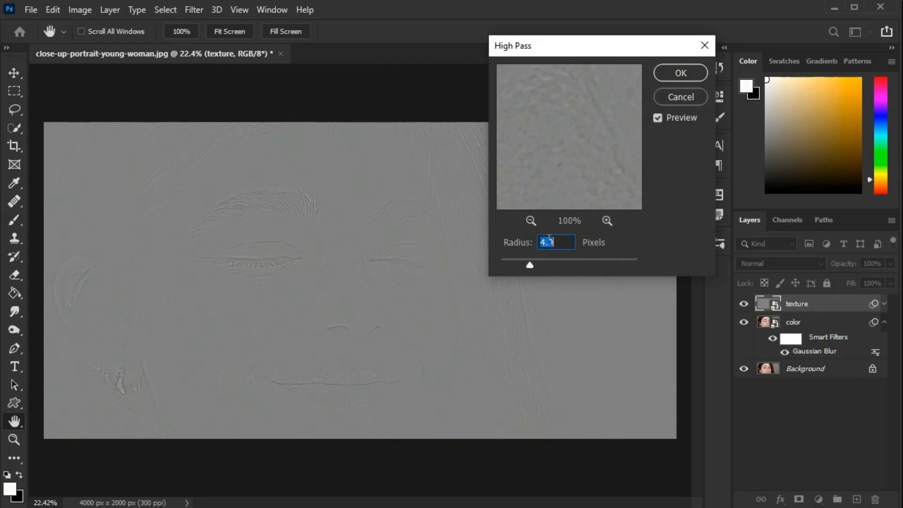
{"action": "left_click", "coordinate": [680, 73]}
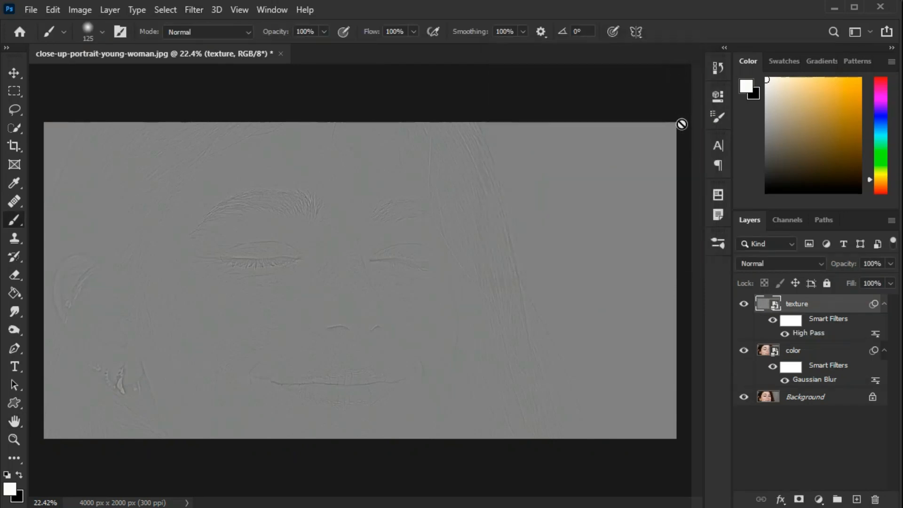
{"action": "left_click", "coordinate": [827, 264]}
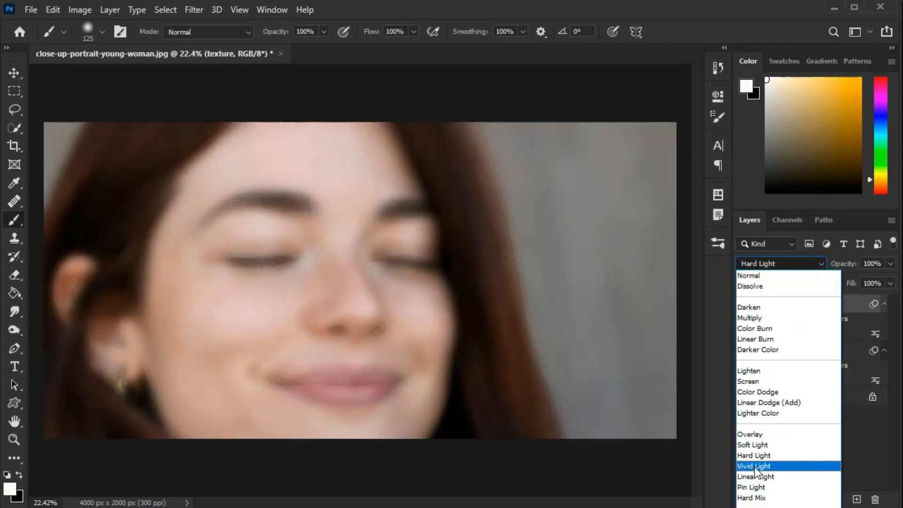
{"action": "left_click", "coordinate": [758, 466]}
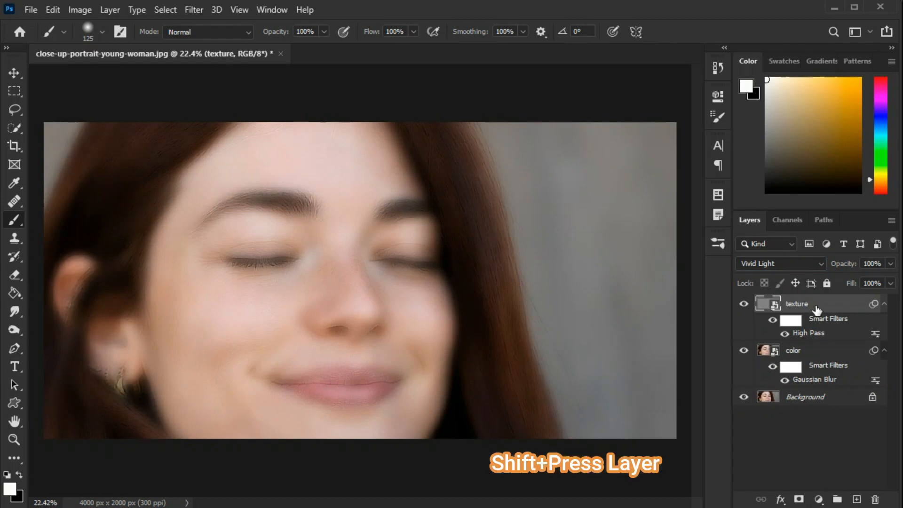
Step: Group the texture and color layers and give the group an inverted black layer mask
{"action": "left_click", "coordinate": [822, 354], "text": "shift"}
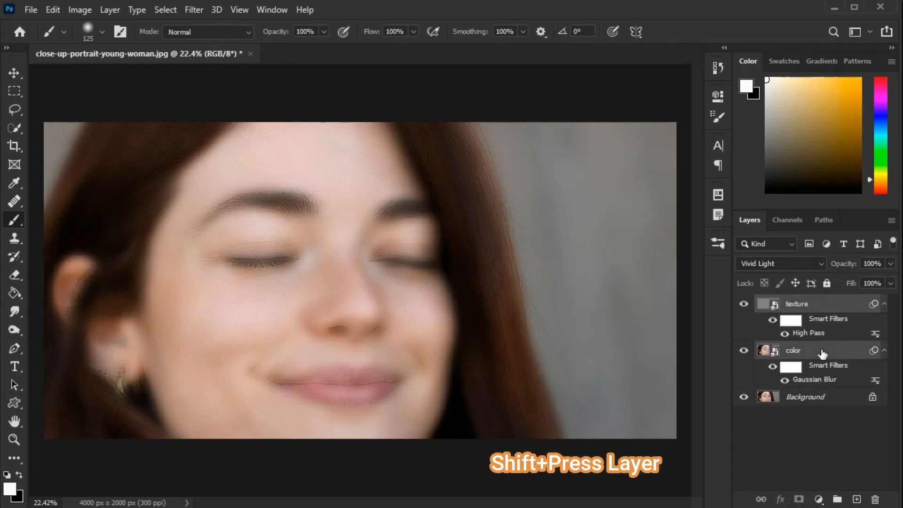
{"action": "key", "text": "ctrl+g"}
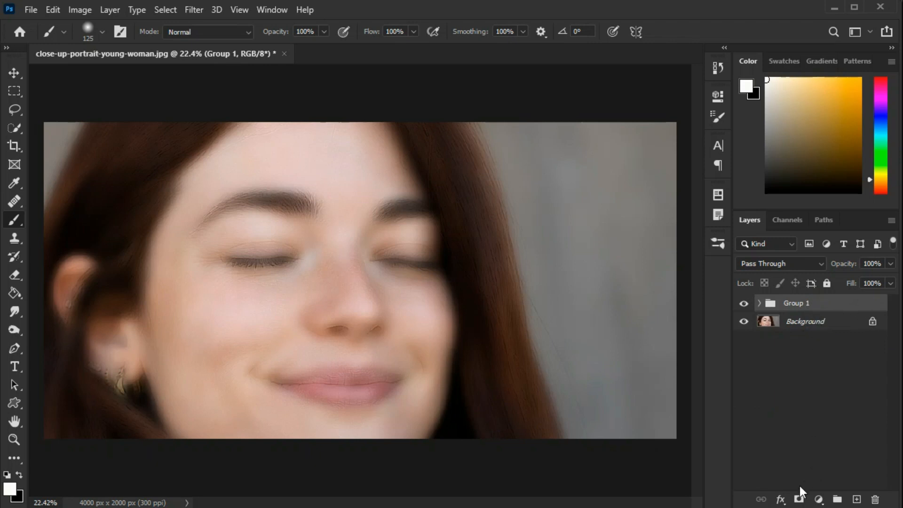
{"action": "left_click", "coordinate": [799, 500]}
{"action": "key", "text": "ctrl+i"}
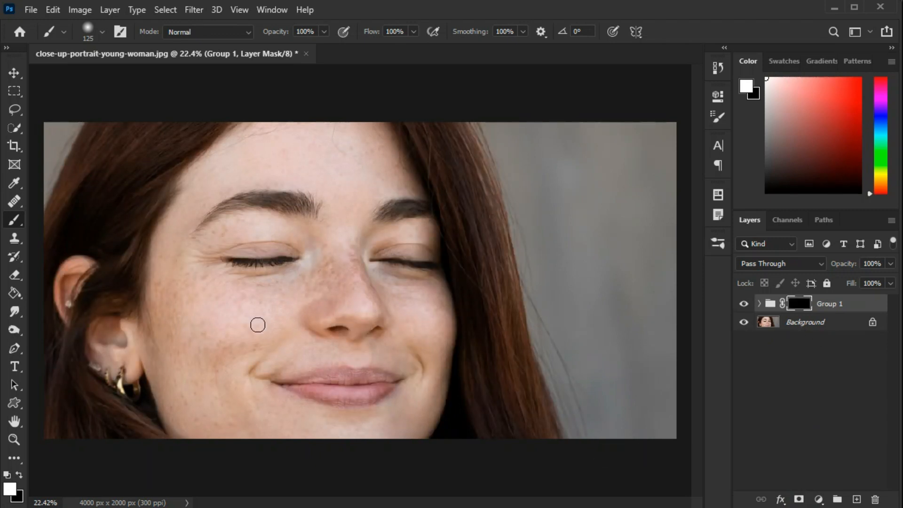
Step: Enlarge the brush to 300 and paint white on the group mask over the freckled cheek beside the ear
{"action": "key", "text": "bracketright"}
{"action": "key", "text": "bracketright"}
{"action": "key", "text": "bracketright"}
{"action": "key", "text": "bracketright"}
{"action": "key", "text": "bracketright"}
{"action": "mouse_move", "coordinate": [179, 310]}
{"action": "left_mouse_down"}
{"action": "mouse_move", "coordinate": [176, 283]}
{"action": "mouse_move", "coordinate": [186, 348]}
{"action": "mouse_move", "coordinate": [197, 311]}
{"action": "mouse_move", "coordinate": [206, 326]}
{"action": "mouse_move", "coordinate": [237, 321]}
{"action": "mouse_move", "coordinate": [230, 327]}
{"action": "mouse_move", "coordinate": [251, 316]}
{"action": "mouse_move", "coordinate": [258, 299]}
{"action": "left_mouse_up"}
{"action": "mouse_move", "coordinate": [188, 329]}
{"action": "left_mouse_down"}
{"action": "mouse_move", "coordinate": [196, 374]}
{"action": "mouse_move", "coordinate": [188, 422]}
{"action": "mouse_move", "coordinate": [180, 331]}
{"action": "left_mouse_up"}
{"action": "scroll", "coordinate": [174, 314], "scroll_direction": "up", "scroll_amount": 2}
{"action": "scroll", "coordinate": [174, 313], "scroll_direction": "up", "scroll_amount": 2}
{"action": "scroll", "coordinate": [174, 314], "scroll_direction": "down", "scroll_amount": 1}
{"action": "left_click_drag", "start_coordinate": [210, 304], "coordinate": [259, 314]}
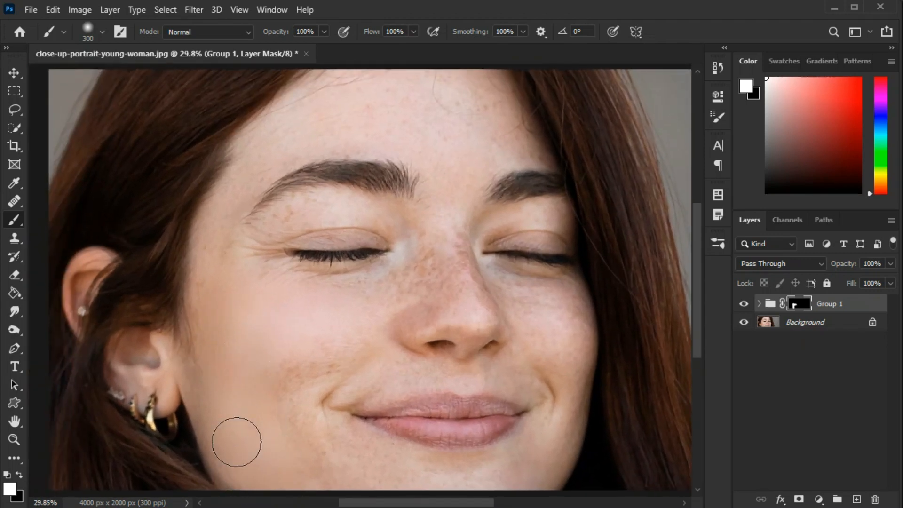
Step: Paint white on the group mask over the lower cheek, jaw and chin to smooth the skin there
{"action": "mouse_move", "coordinate": [310, 451]}
{"action": "left_mouse_down"}
{"action": "mouse_move", "coordinate": [333, 467]}
{"action": "mouse_move", "coordinate": [393, 472]}
{"action": "mouse_move", "coordinate": [360, 463]}
{"action": "mouse_move", "coordinate": [390, 483]}
{"action": "mouse_move", "coordinate": [486, 488]}
{"action": "mouse_move", "coordinate": [488, 479]}
{"action": "mouse_move", "coordinate": [441, 481]}
{"action": "left_mouse_up"}
{"action": "mouse_move", "coordinate": [275, 370]}
{"action": "left_mouse_down"}
{"action": "mouse_move", "coordinate": [332, 357]}
{"action": "mouse_move", "coordinate": [301, 357]}
{"action": "mouse_move", "coordinate": [284, 402]}
{"action": "mouse_move", "coordinate": [285, 458]}
{"action": "left_mouse_up"}
{"action": "left_click_drag", "start_coordinate": [301, 421], "coordinate": [298, 452]}
{"action": "mouse_move", "coordinate": [274, 343]}
{"action": "left_mouse_down"}
{"action": "mouse_move", "coordinate": [244, 343]}
{"action": "mouse_move", "coordinate": [220, 294]}
{"action": "mouse_move", "coordinate": [281, 351]}
{"action": "left_mouse_up"}
{"action": "mouse_move", "coordinate": [389, 472]}
{"action": "left_mouse_down"}
{"action": "mouse_move", "coordinate": [367, 504]}
{"action": "mouse_move", "coordinate": [396, 446]}
{"action": "left_mouse_up"}
{"action": "mouse_move", "coordinate": [368, 398]}
{"action": "left_mouse_down"}
{"action": "mouse_move", "coordinate": [350, 440]}
{"action": "mouse_move", "coordinate": [351, 507]}
{"action": "left_mouse_up"}
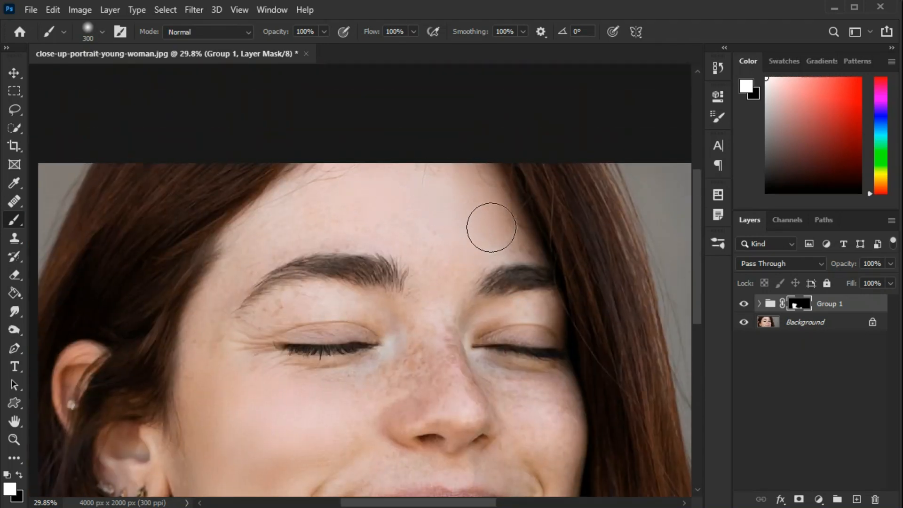
Step: Smooth the forehead and temple by painting white on the group mask, reducing the brush to 150 for the hairline edges
{"action": "mouse_move", "coordinate": [287, 224]}
{"action": "left_mouse_down"}
{"action": "mouse_move", "coordinate": [428, 234]}
{"action": "mouse_move", "coordinate": [436, 279]}
{"action": "mouse_move", "coordinate": [431, 255]}
{"action": "left_mouse_up"}
{"action": "key", "text": "bracketleft"}
{"action": "key", "text": "bracketleft"}
{"action": "key", "text": "bracketleft"}
{"action": "key", "text": "bracketleft"}
{"action": "left_click_drag", "start_coordinate": [518, 243], "coordinate": [517, 192]}
{"action": "mouse_move", "coordinate": [275, 241]}
{"action": "left_mouse_down"}
{"action": "mouse_move", "coordinate": [251, 262]}
{"action": "mouse_move", "coordinate": [268, 244]}
{"action": "mouse_move", "coordinate": [260, 227]}
{"action": "mouse_move", "coordinate": [205, 325]}
{"action": "left_mouse_up"}
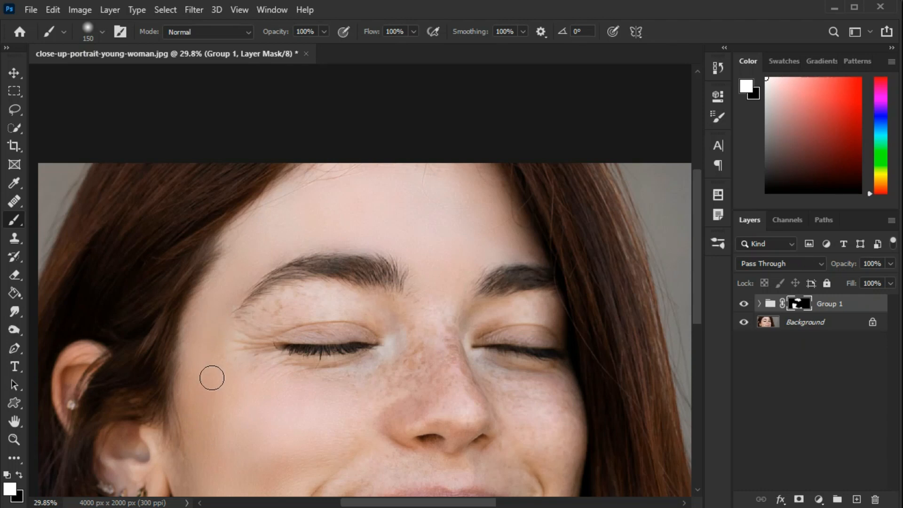
Step: Paint white on the group mask over the under-eye area, the nose and the skin beside it
{"action": "mouse_move", "coordinate": [255, 374]}
{"action": "left_mouse_down"}
{"action": "mouse_move", "coordinate": [307, 397]}
{"action": "mouse_move", "coordinate": [233, 356]}
{"action": "mouse_move", "coordinate": [258, 322]}
{"action": "mouse_move", "coordinate": [297, 304]}
{"action": "mouse_move", "coordinate": [377, 319]}
{"action": "mouse_move", "coordinate": [276, 310]}
{"action": "mouse_move", "coordinate": [249, 349]}
{"action": "mouse_move", "coordinate": [348, 384]}
{"action": "mouse_move", "coordinate": [383, 380]}
{"action": "mouse_move", "coordinate": [356, 377]}
{"action": "mouse_move", "coordinate": [352, 390]}
{"action": "mouse_move", "coordinate": [238, 363]}
{"action": "mouse_move", "coordinate": [409, 351]}
{"action": "mouse_move", "coordinate": [388, 397]}
{"action": "mouse_move", "coordinate": [407, 352]}
{"action": "mouse_move", "coordinate": [398, 325]}
{"action": "mouse_move", "coordinate": [386, 322]}
{"action": "mouse_move", "coordinate": [415, 332]}
{"action": "mouse_move", "coordinate": [431, 364]}
{"action": "mouse_move", "coordinate": [421, 391]}
{"action": "mouse_move", "coordinate": [409, 364]}
{"action": "mouse_move", "coordinate": [415, 398]}
{"action": "mouse_move", "coordinate": [441, 309]}
{"action": "mouse_move", "coordinate": [434, 319]}
{"action": "mouse_move", "coordinate": [457, 297]}
{"action": "mouse_move", "coordinate": [448, 334]}
{"action": "mouse_move", "coordinate": [462, 392]}
{"action": "mouse_move", "coordinate": [452, 350]}
{"action": "mouse_move", "coordinate": [440, 388]}
{"action": "mouse_move", "coordinate": [401, 415]}
{"action": "mouse_move", "coordinate": [423, 409]}
{"action": "mouse_move", "coordinate": [373, 406]}
{"action": "mouse_move", "coordinate": [452, 428]}
{"action": "mouse_move", "coordinate": [469, 417]}
{"action": "mouse_move", "coordinate": [428, 416]}
{"action": "left_mouse_up"}
{"action": "scroll", "coordinate": [423, 367], "scroll_direction": "down", "scroll_amount": 3}
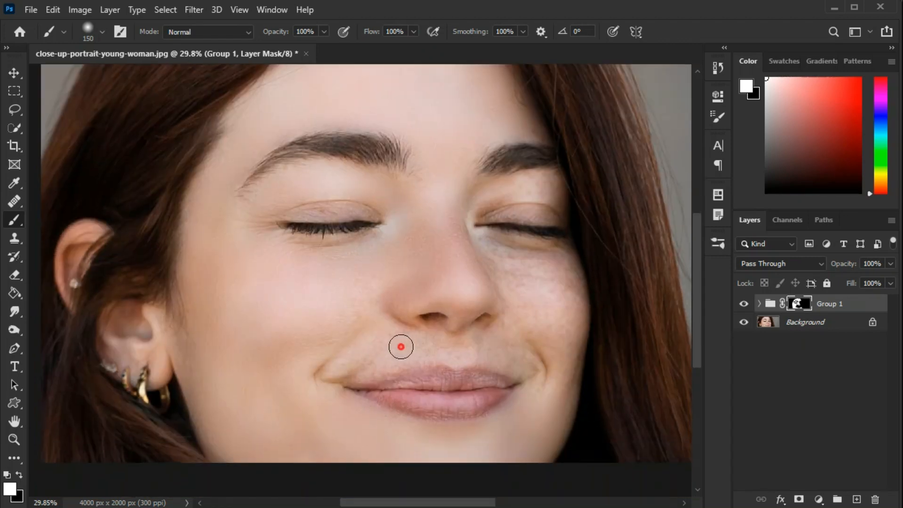
{"action": "mouse_move", "coordinate": [363, 289]}
{"action": "left_mouse_down"}
{"action": "mouse_move", "coordinate": [401, 341]}
{"action": "mouse_move", "coordinate": [376, 348]}
{"action": "mouse_move", "coordinate": [380, 358]}
{"action": "mouse_move", "coordinate": [404, 350]}
{"action": "mouse_move", "coordinate": [365, 358]}
{"action": "left_mouse_up"}
Step: Smooth the upper-lip area on the group mask with a size 90 brush, and cover the remaining freckled cheek with a larger brush
{"action": "key", "text": "bracketleft"}
{"action": "key", "text": "bracketleft"}
{"action": "key", "text": "bracketleft"}
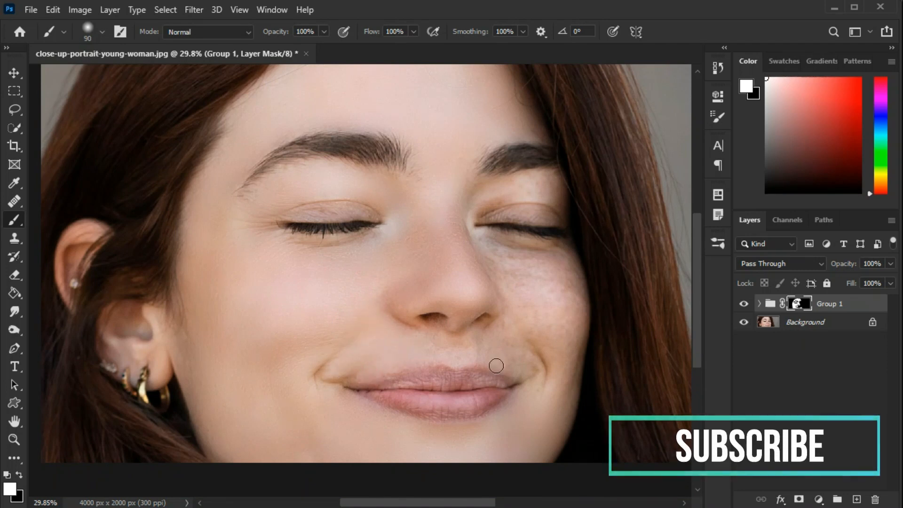
{"action": "left_click_drag", "start_coordinate": [460, 349], "coordinate": [401, 359]}
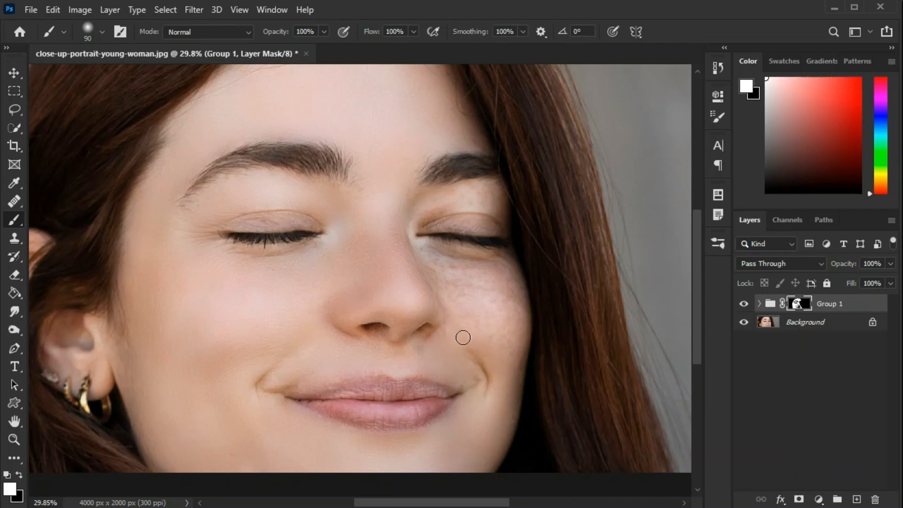
{"action": "key", "text": "bracketright"}
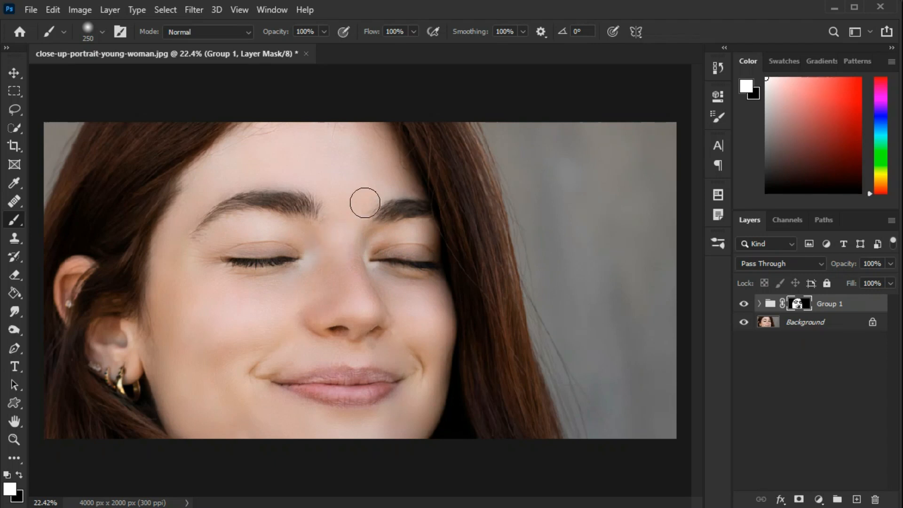
Step: Toggle the visibility of Group 1 off and on to compare the skin before and after smoothing
{"action": "left_click", "coordinate": [743, 305]}
{"action": "left_click", "coordinate": [743, 305]}
{"action": "left_click", "coordinate": [744, 304]}
{"action": "left_click", "coordinate": [743, 304]}
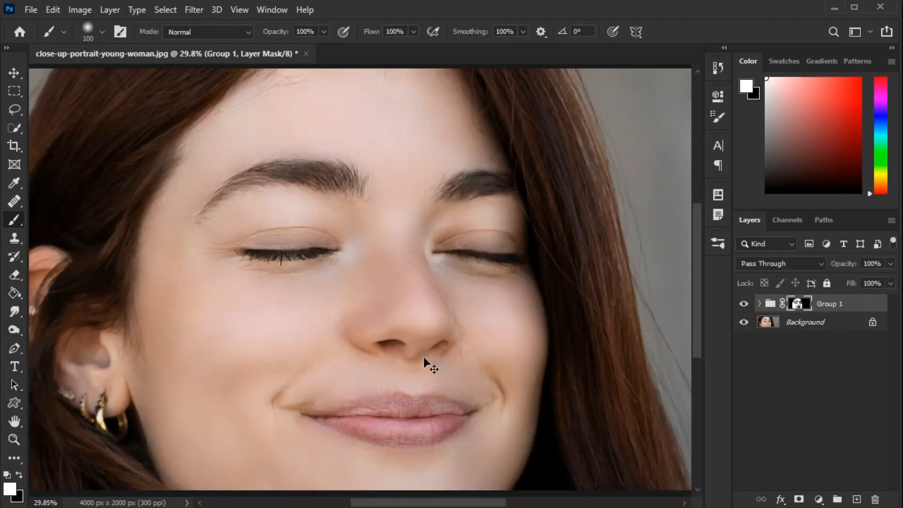
Step: Stamp all visible layers into a new top layer and open it in the Camera Raw Filter
{"action": "key", "text": "ctrl+shift+alt+e"}
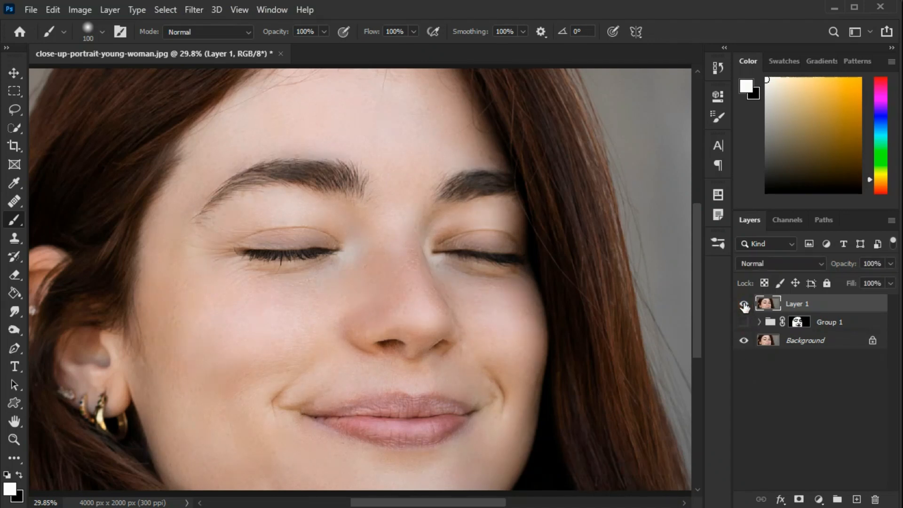
{"action": "key", "text": "ctrl+shift+a"}
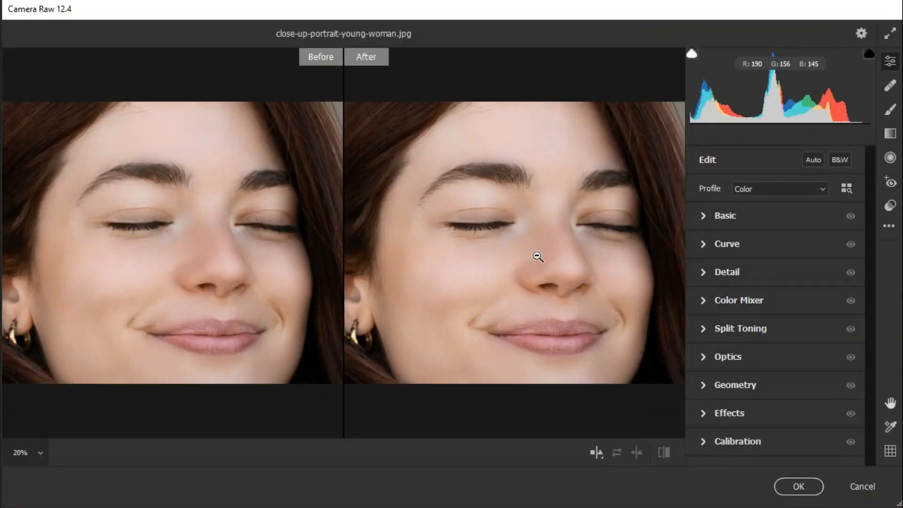
Step: Set the Basic white balance to Temperature -4 and Tint +2
{"action": "left_click", "coordinate": [707, 217]}
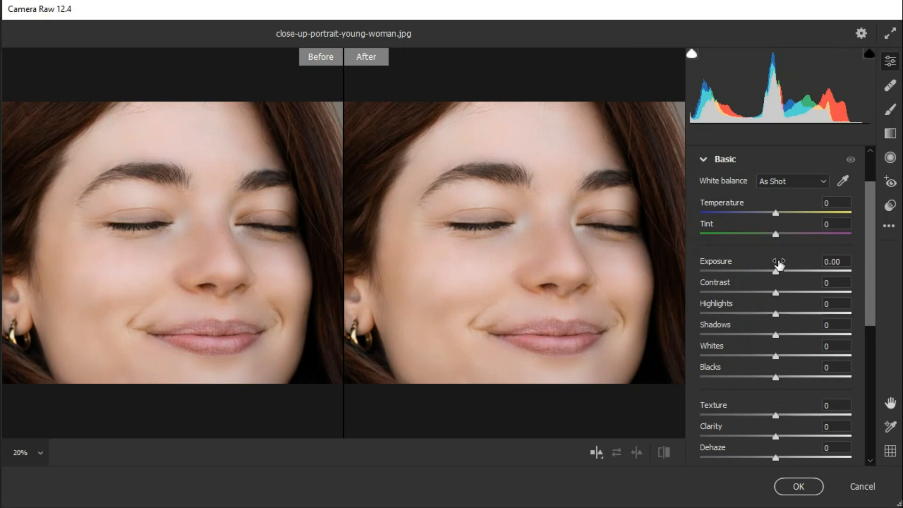
{"action": "left_click_drag", "start_coordinate": [777, 213], "coordinate": [773, 215]}
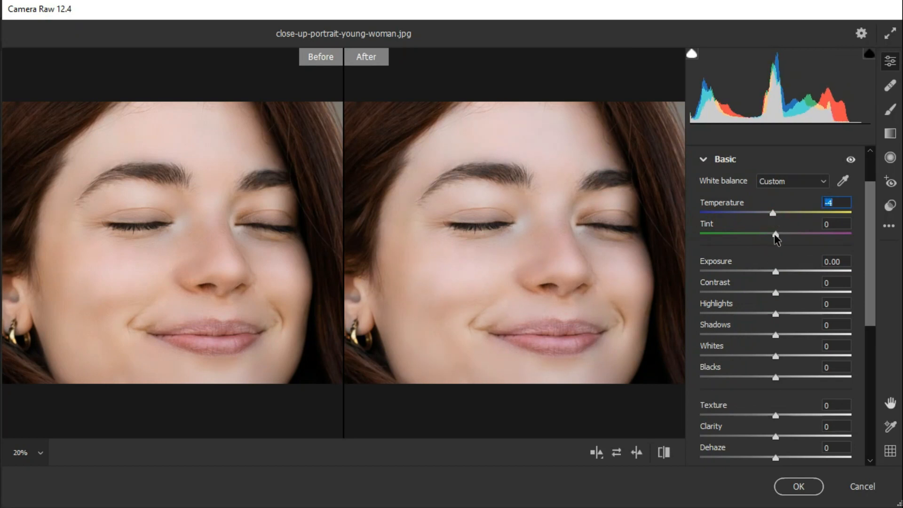
{"action": "left_click_drag", "start_coordinate": [774, 234], "coordinate": [775, 235]}
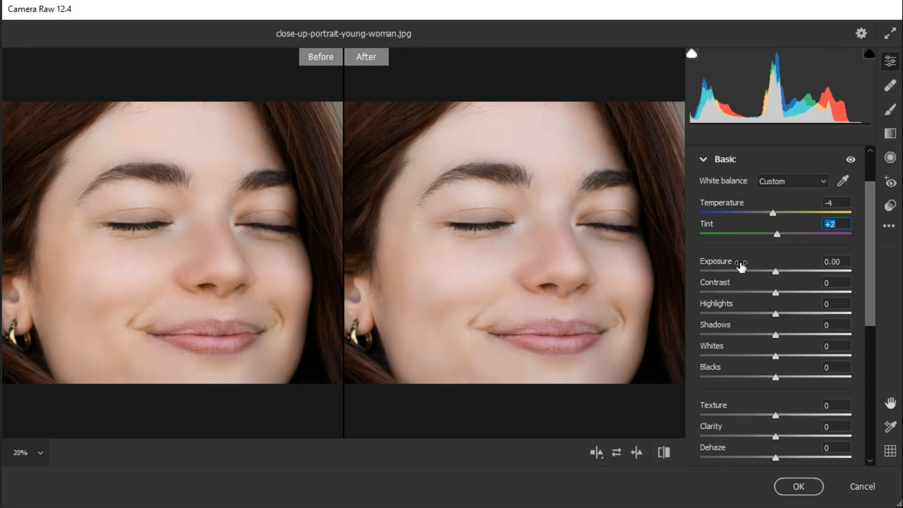
Step: Raise the Exposure to +0.50 and the Contrast to +5
{"action": "scroll", "coordinate": [745, 277], "scroll_direction": "down", "scroll_amount": 1}
{"action": "left_click_drag", "start_coordinate": [776, 238], "coordinate": [783, 239]}
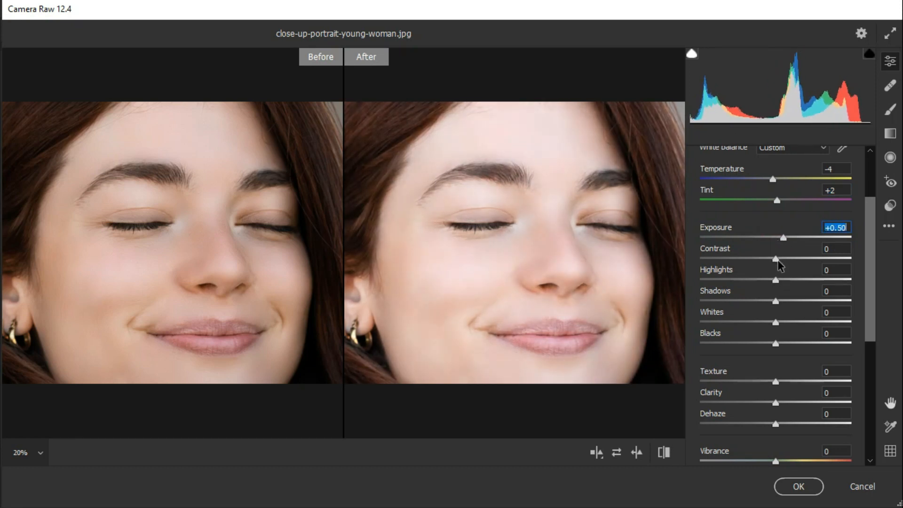
{"action": "left_click_drag", "start_coordinate": [777, 260], "coordinate": [781, 261]}
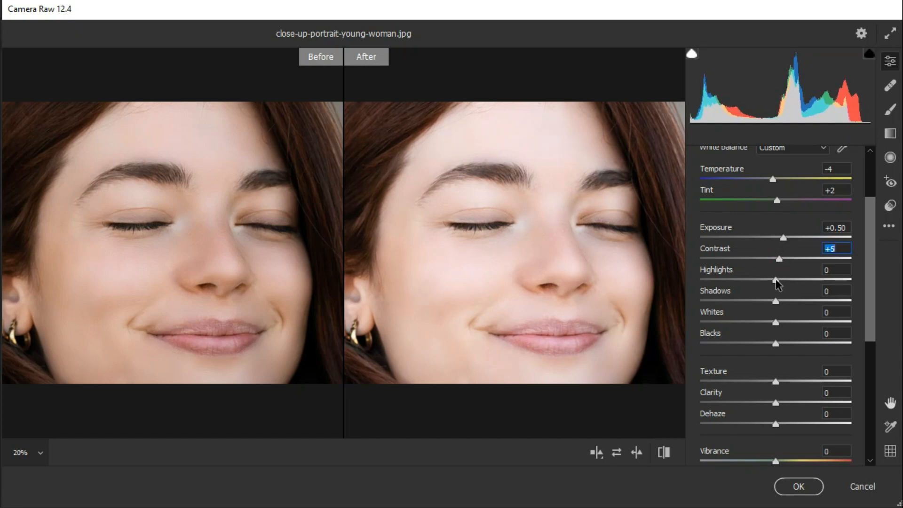
Step: Set the Highlights to +5 and the Shadows to +3
{"action": "scroll", "coordinate": [776, 283], "scroll_direction": "down", "scroll_amount": 1}
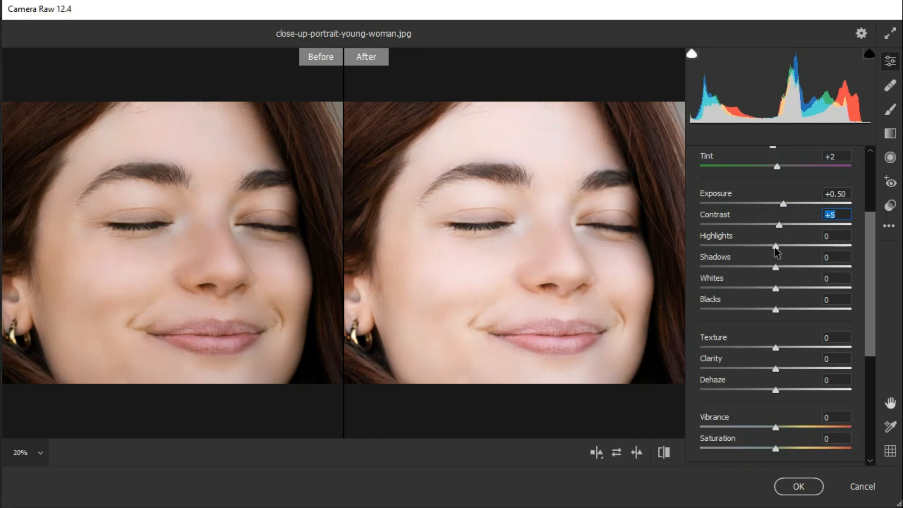
{"action": "left_click_drag", "start_coordinate": [775, 248], "coordinate": [779, 248]}
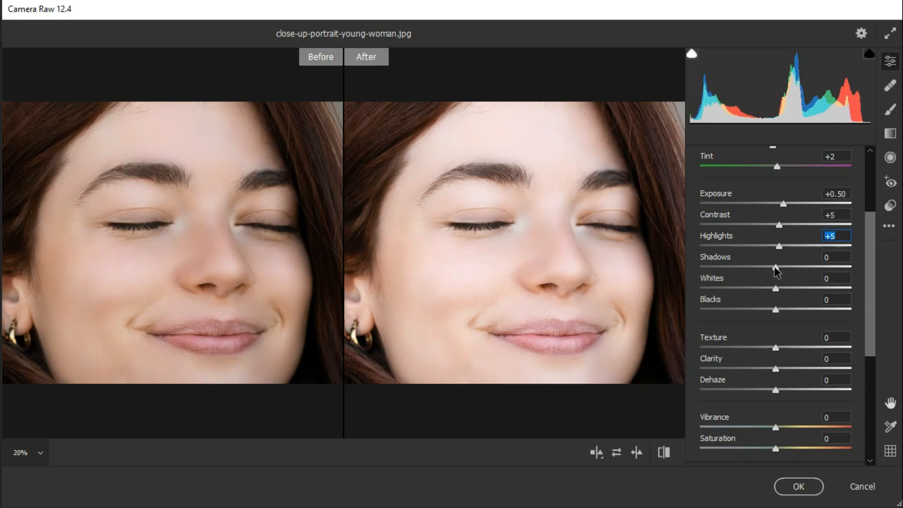
{"action": "left_click_drag", "start_coordinate": [775, 266], "coordinate": [777, 267]}
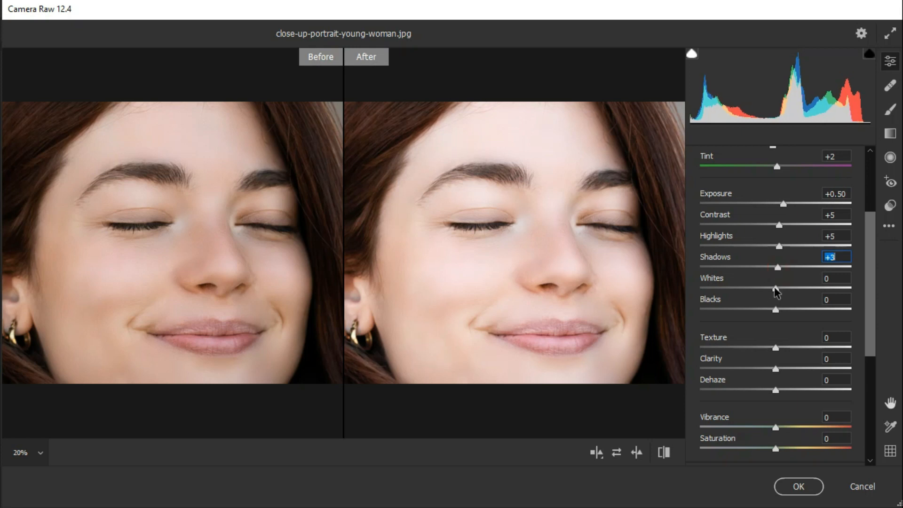
Step: Set the Whites to +4 and the Texture to +5
{"action": "left_click_drag", "start_coordinate": [776, 288], "coordinate": [779, 287]}
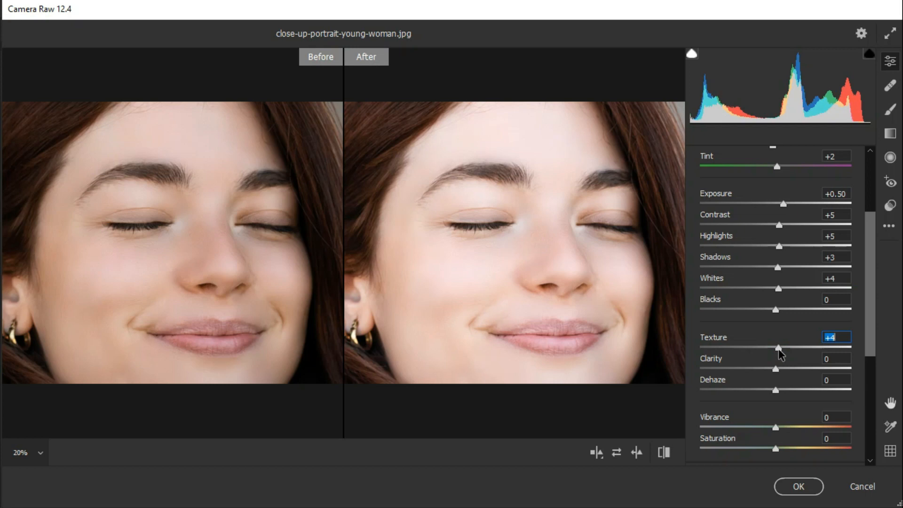
{"action": "scroll", "coordinate": [753, 373], "scroll_direction": "down", "scroll_amount": 2}
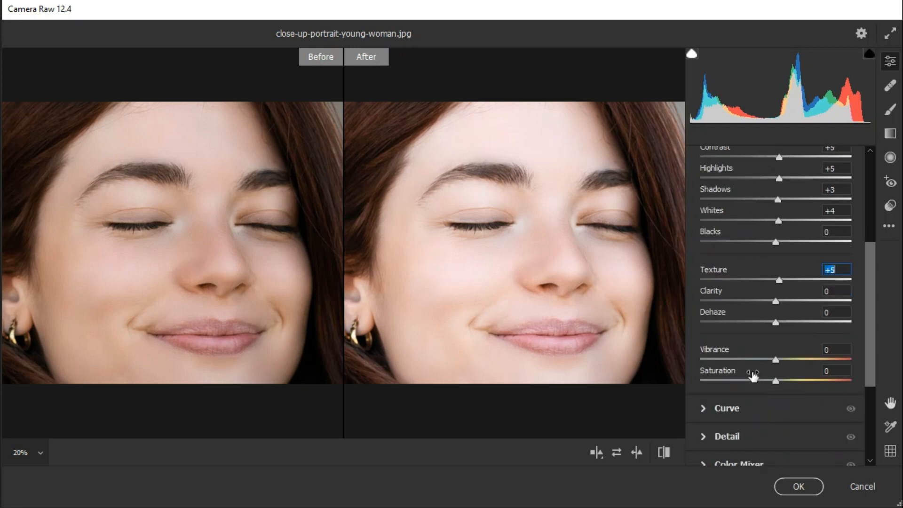
{"action": "scroll", "coordinate": [752, 374], "scroll_direction": "up", "scroll_amount": 4}
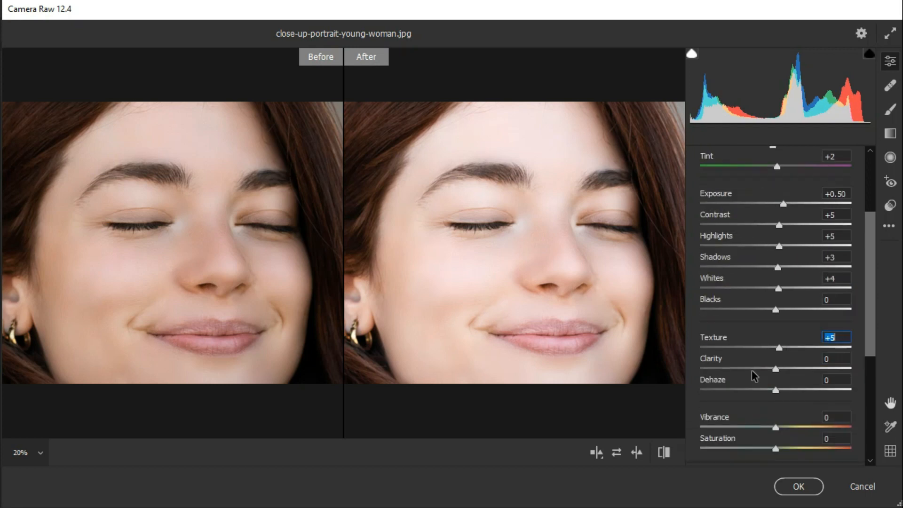
Step: Raise the Highlights of the parametric tone curve to +15
{"action": "left_click", "coordinate": [703, 238]}
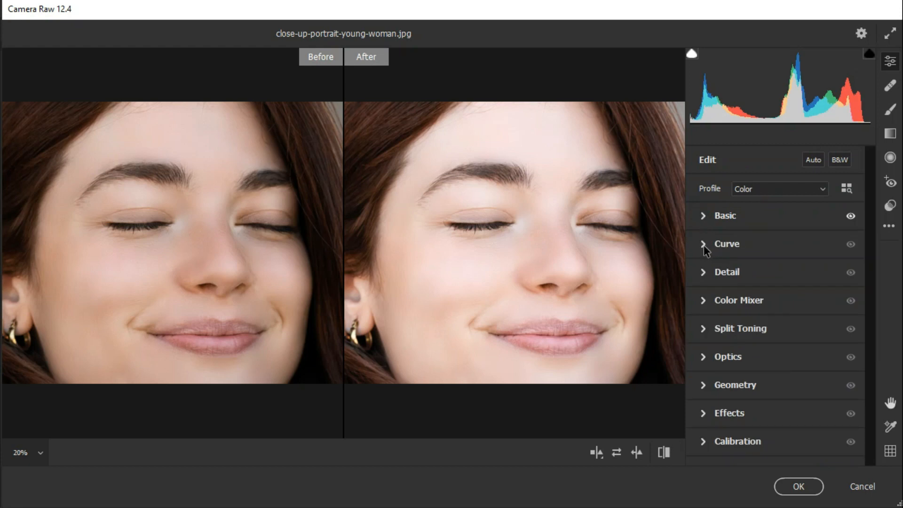
{"action": "left_click", "coordinate": [703, 244]}
{"action": "scroll", "coordinate": [724, 329], "scroll_direction": "down", "scroll_amount": 1}
{"action": "scroll", "coordinate": [724, 334], "scroll_direction": "up", "scroll_amount": 1}
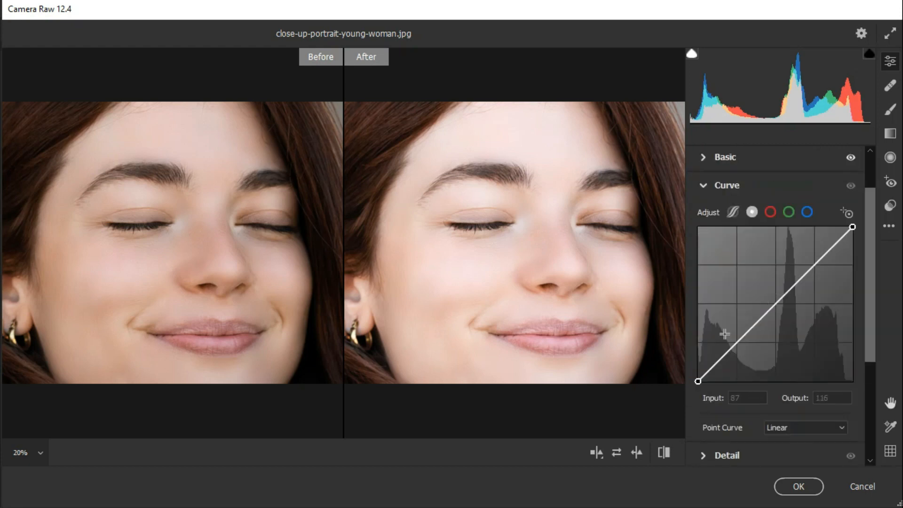
{"action": "left_click", "coordinate": [733, 213]}
{"action": "scroll", "coordinate": [753, 351], "scroll_direction": "down", "scroll_amount": 1}
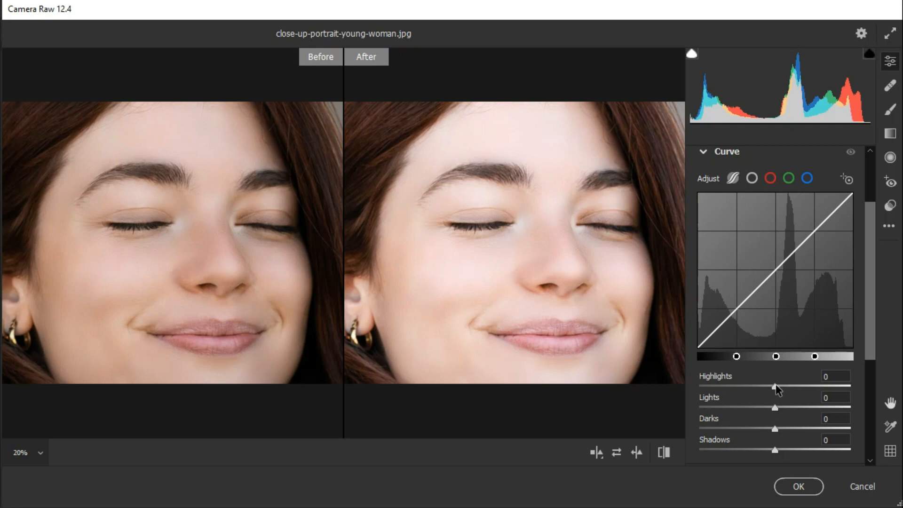
{"action": "left_click_drag", "start_coordinate": [776, 387], "coordinate": [788, 388]}
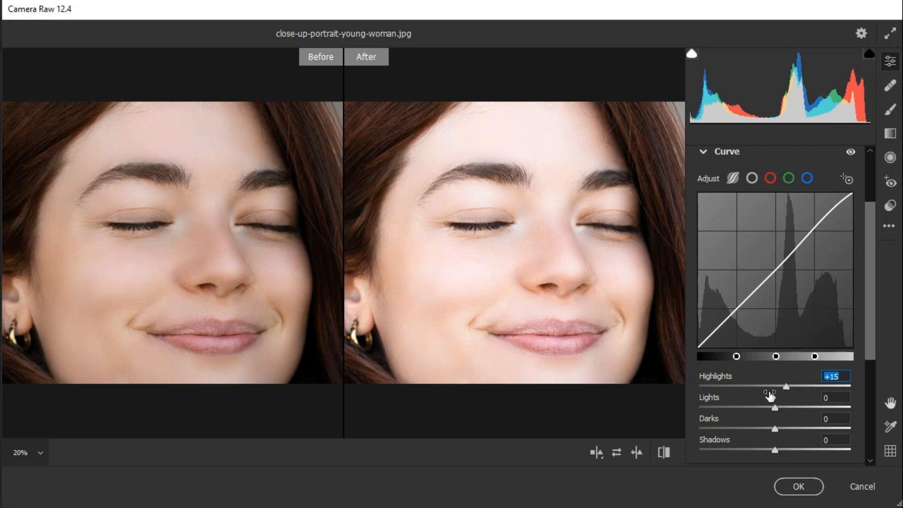
Step: Add a point to the main point curve and lower it to Input 91, Output 69 to darken the tones
{"action": "left_click", "coordinate": [752, 178]}
{"action": "left_click", "coordinate": [744, 364]}
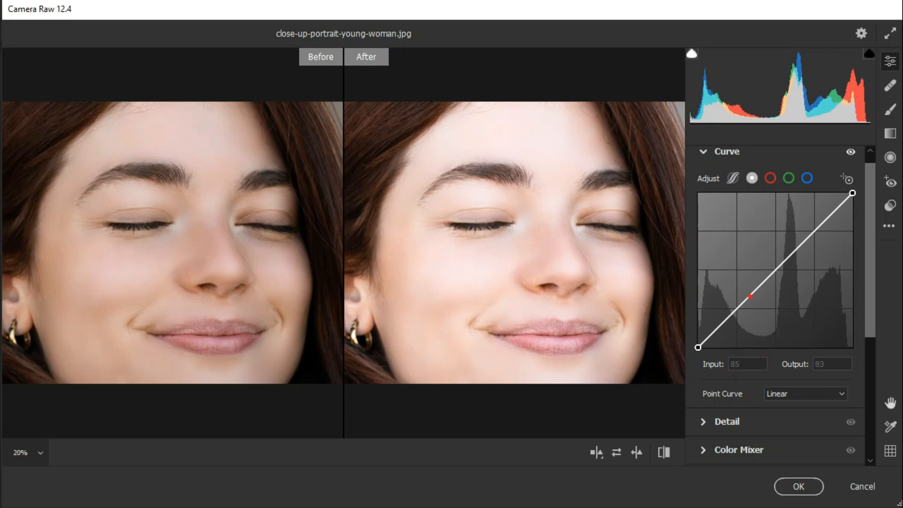
{"action": "left_click", "coordinate": [749, 297]}
{"action": "left_click_drag", "start_coordinate": [749, 297], "coordinate": [753, 306]}
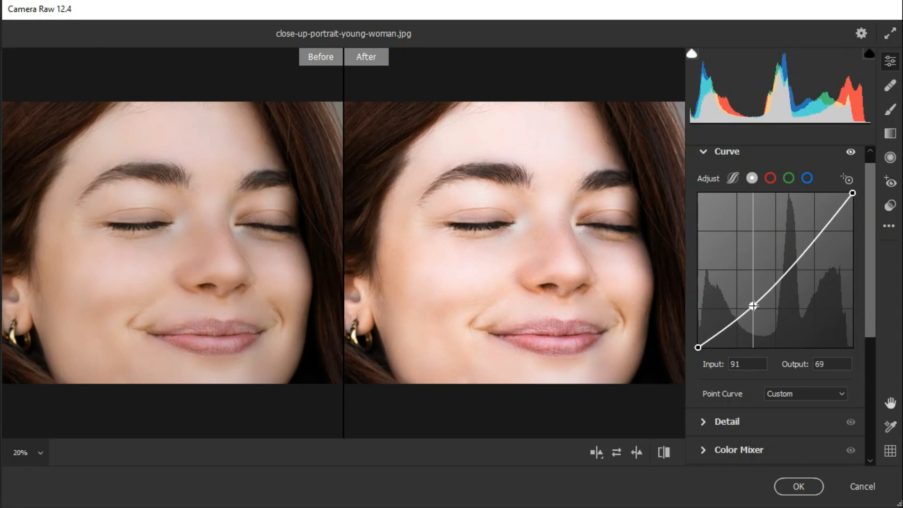
{"action": "left_click", "coordinate": [703, 158]}
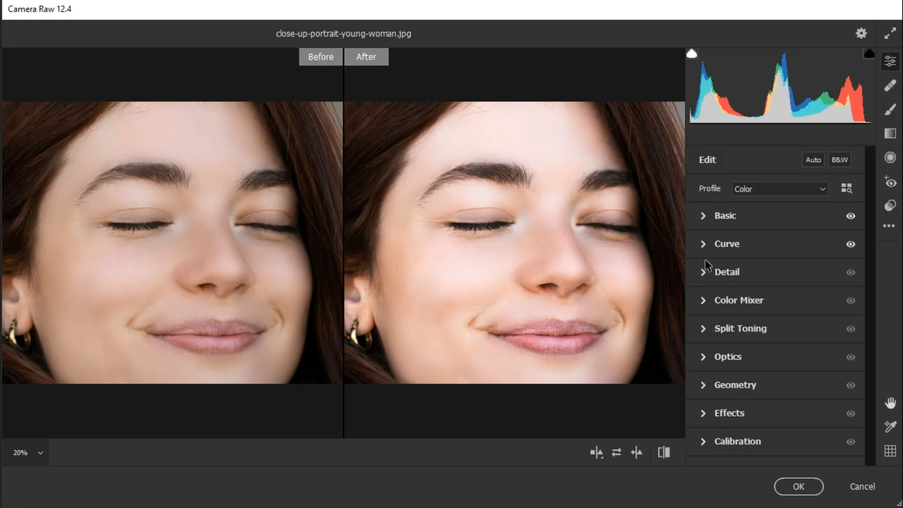
Step: Set the Sharpening to 125 with Radius 3.0, Detail 70 and Masking 60
{"action": "left_click", "coordinate": [703, 274]}
{"action": "key", "text": "alt"}
{"action": "left_click_drag", "start_coordinate": [700, 201], "coordinate": [826, 203]}
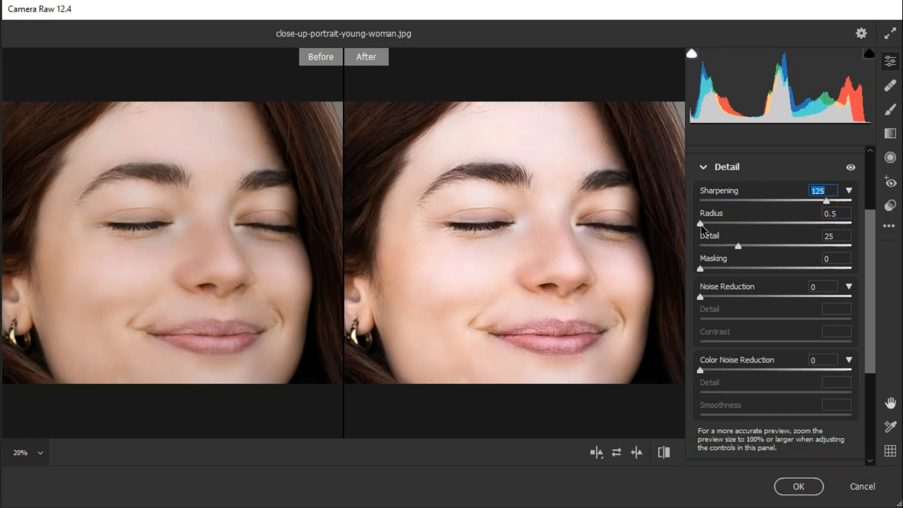
{"action": "key", "text": "alt"}
{"action": "left_click_drag", "start_coordinate": [700, 225], "coordinate": [863, 216]}
{"action": "left_click", "coordinate": [738, 246], "text": "alt"}
{"action": "left_click_drag", "start_coordinate": [765, 247], "coordinate": [804, 270]}
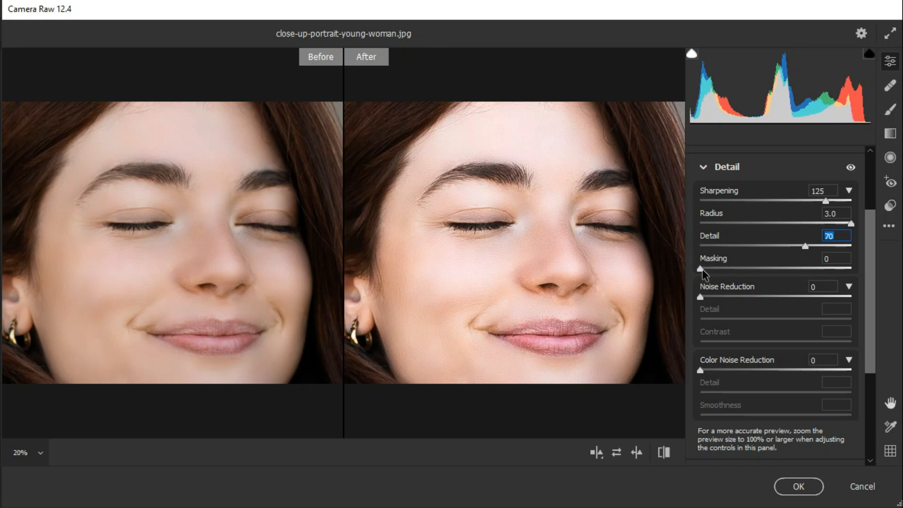
{"action": "left_click_drag", "start_coordinate": [701, 269], "coordinate": [789, 271]}
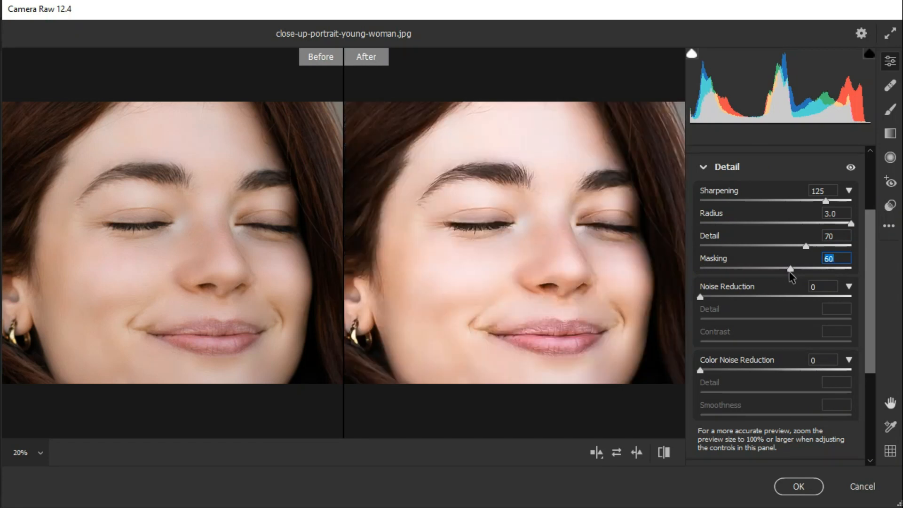
Step: Set the Noise Reduction to 40 with its Detail at 45 and Contrast at 10
{"action": "scroll", "coordinate": [702, 292], "scroll_direction": "down", "scroll_amount": 1}
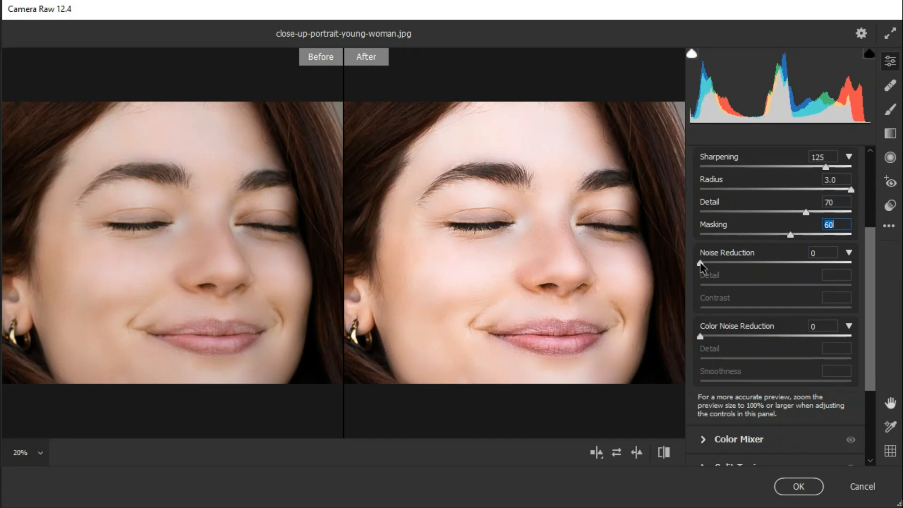
{"action": "left_click_drag", "start_coordinate": [701, 267], "coordinate": [761, 274]}
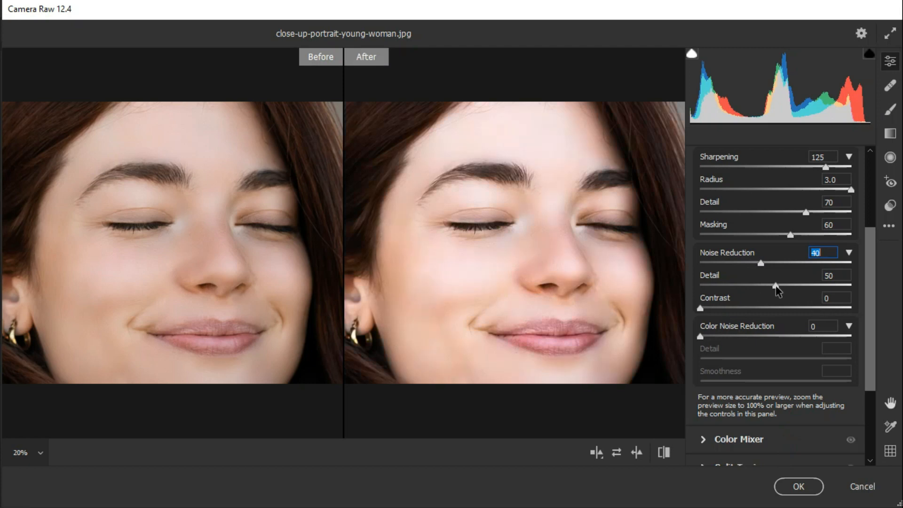
{"action": "left_click_drag", "start_coordinate": [775, 286], "coordinate": [768, 286]}
{"action": "left_click_drag", "start_coordinate": [700, 308], "coordinate": [715, 313]}
{"action": "scroll", "coordinate": [722, 312], "scroll_direction": "down", "scroll_amount": 1}
{"action": "scroll", "coordinate": [719, 307], "scroll_direction": "up", "scroll_amount": 1}
{"action": "scroll", "coordinate": [719, 307], "scroll_direction": "down", "scroll_amount": 1}
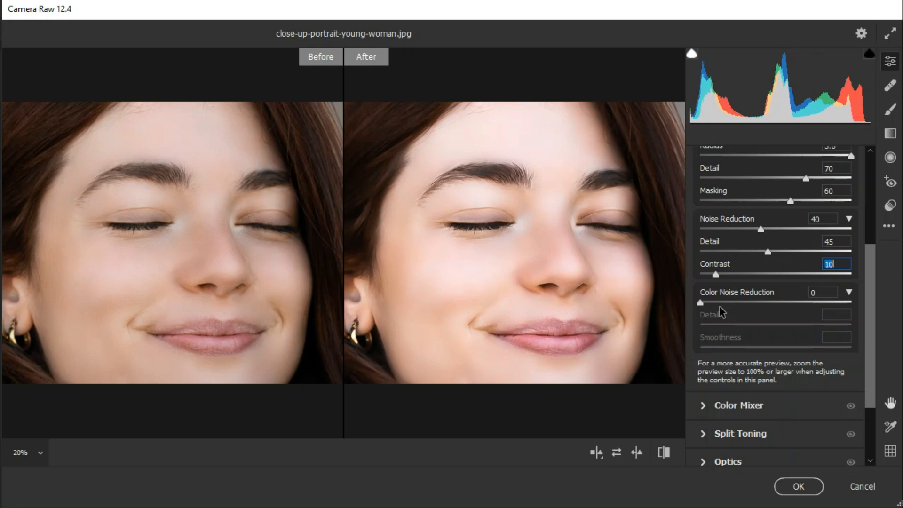
{"action": "scroll", "coordinate": [721, 266], "scroll_direction": "up", "scroll_amount": 5}
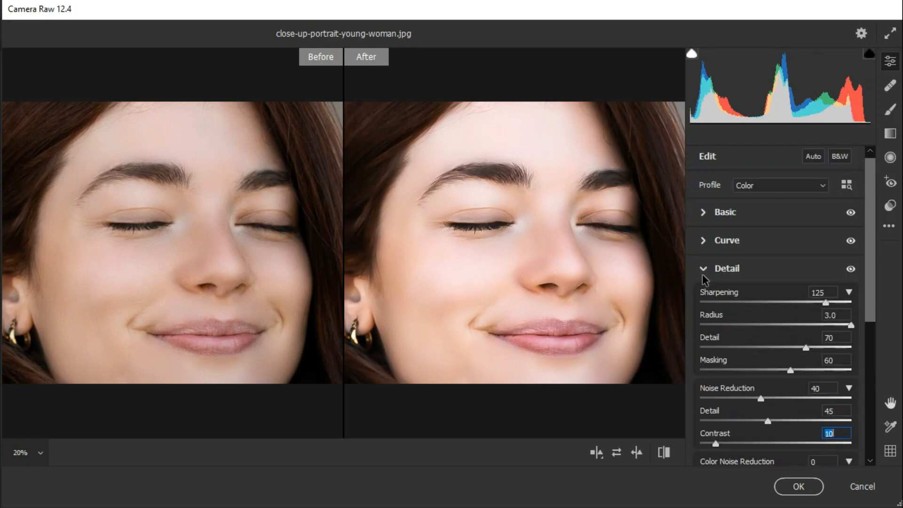
{"action": "left_click", "coordinate": [703, 272]}
Step: In the HSL Color Mixer, set the Saturation of Reds to +20, Oranges to -5 and Yellows to -5, and raise the Magentas
{"action": "left_click", "coordinate": [709, 303]}
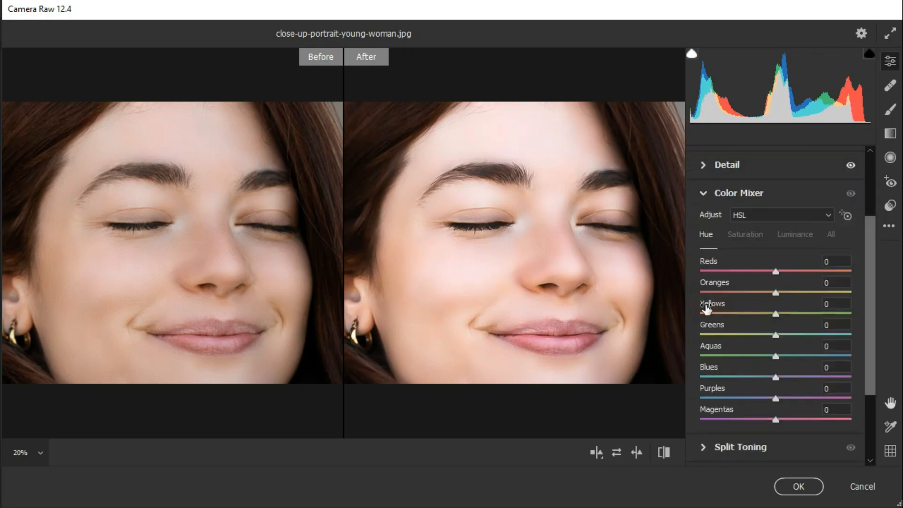
{"action": "left_click", "coordinate": [747, 235]}
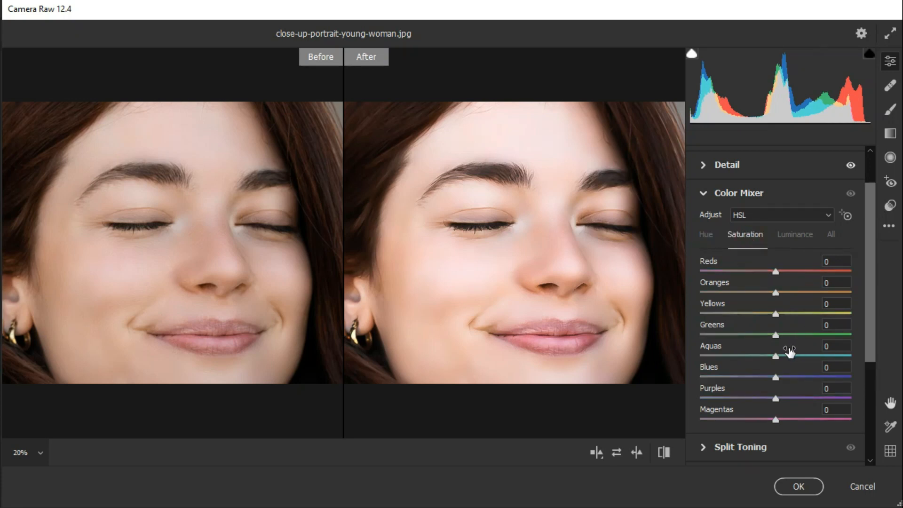
{"action": "left_click_drag", "start_coordinate": [775, 271], "coordinate": [783, 277]}
{"action": "left_click", "coordinate": [790, 273]}
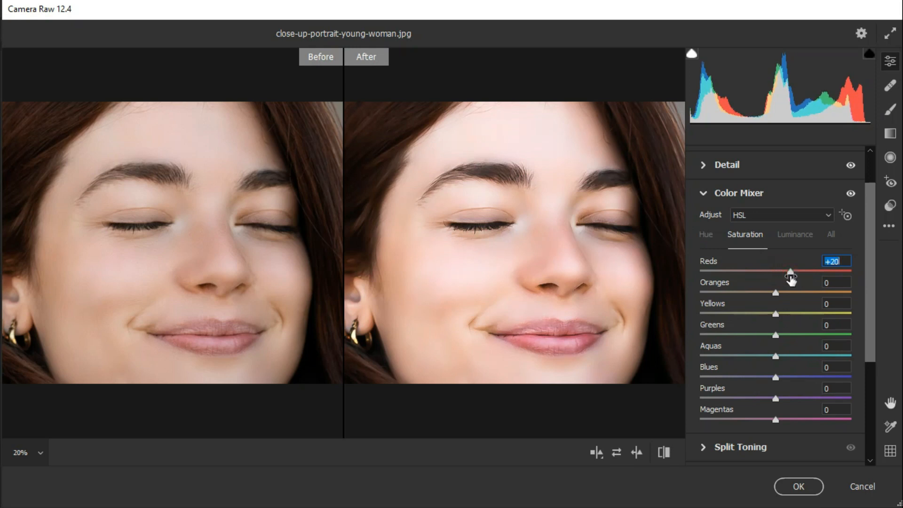
{"action": "left_click_drag", "start_coordinate": [777, 292], "coordinate": [772, 296]}
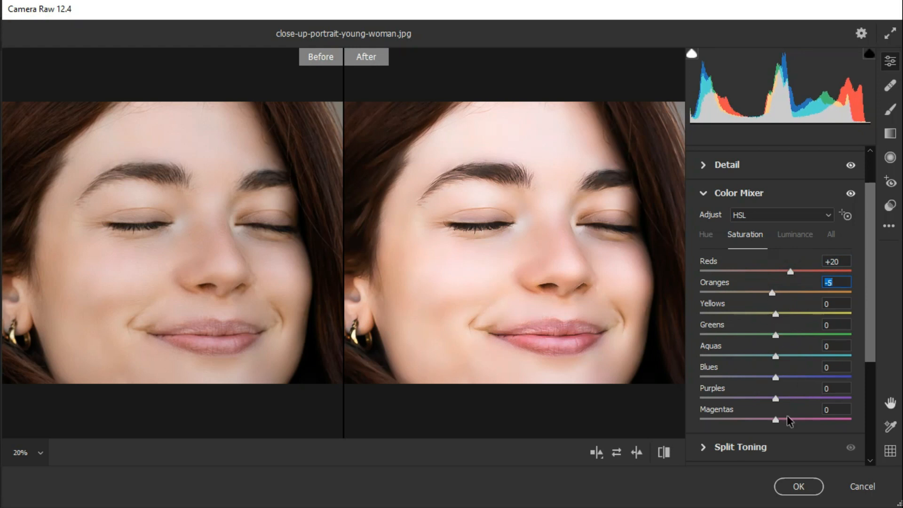
{"action": "left_click_drag", "start_coordinate": [774, 316], "coordinate": [770, 320]}
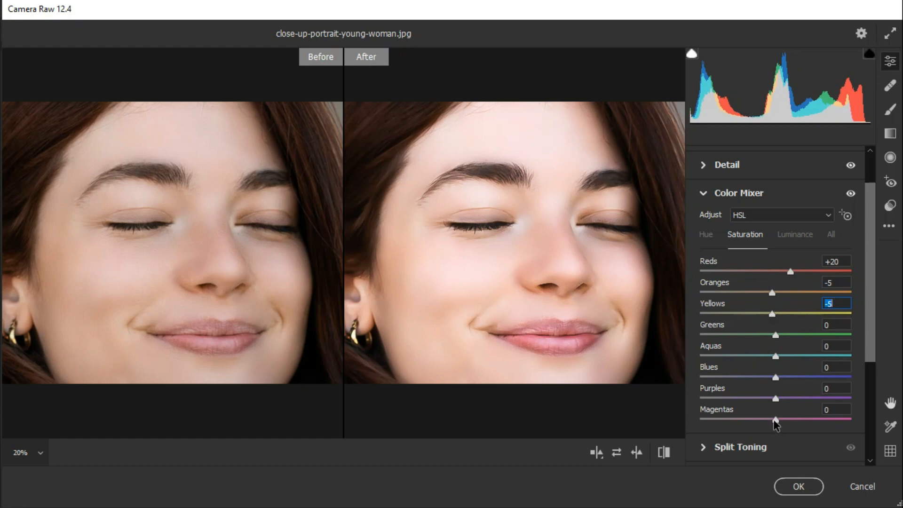
{"action": "left_click_drag", "start_coordinate": [776, 424], "coordinate": [797, 426]}
Step: Set the Luminance of the Reds to -15 in the Color Mixer
{"action": "left_click", "coordinate": [786, 237]}
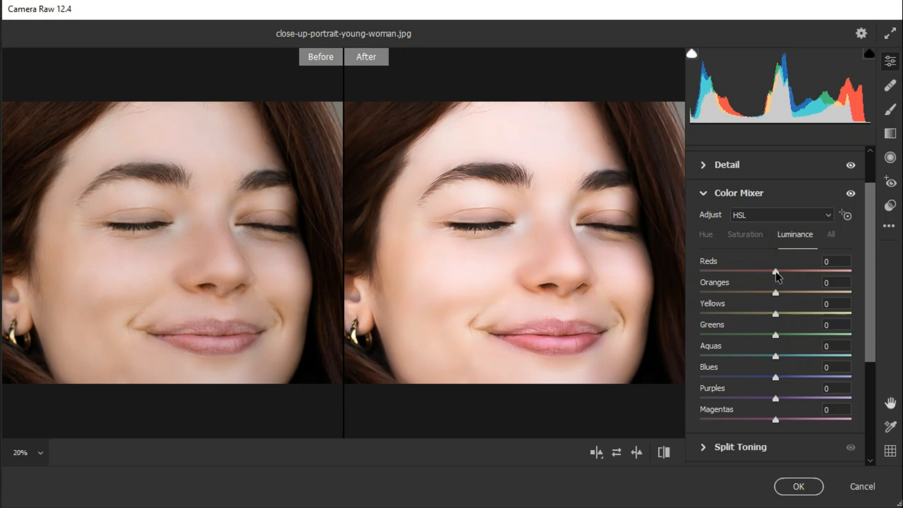
{"action": "left_click_drag", "start_coordinate": [776, 271], "coordinate": [764, 273]}
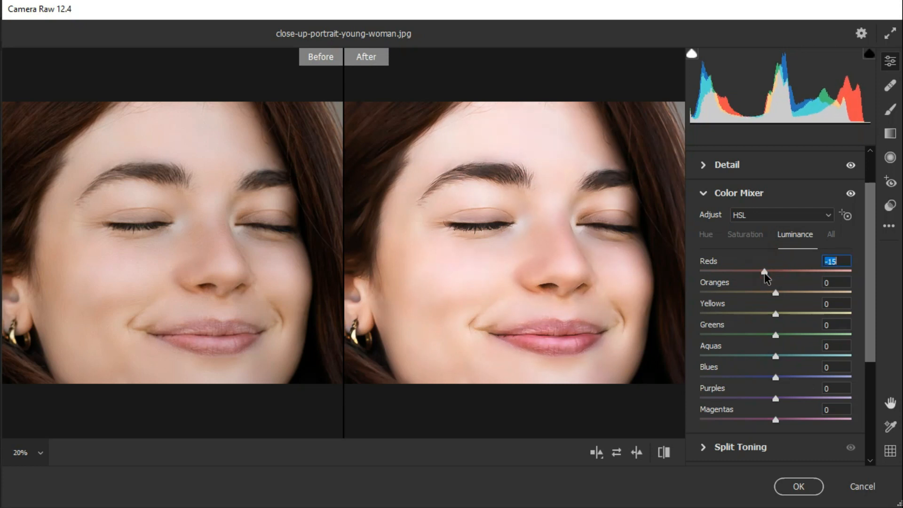
{"action": "left_click", "coordinate": [703, 193]}
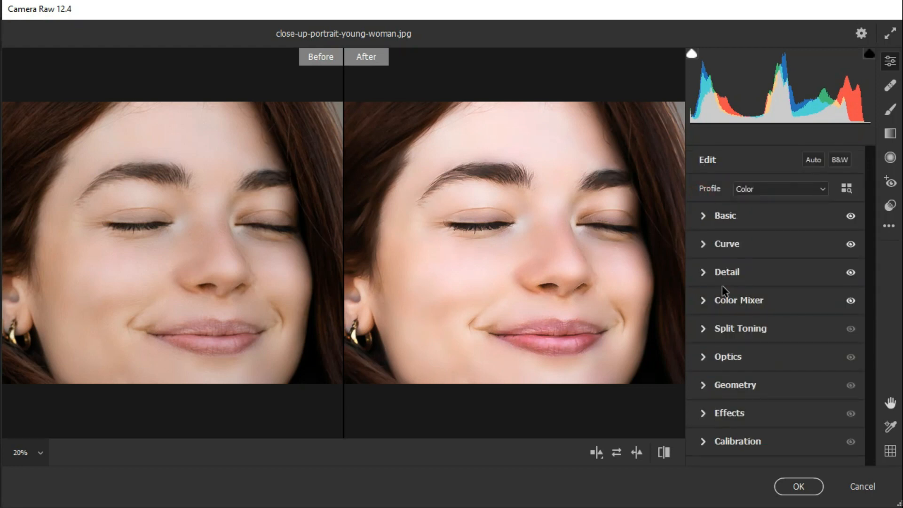
Step: Check the before and after preview and apply the Camera Raw adjustments to Layer 1
{"action": "left_click", "coordinate": [484, 310], "text": "alt"}
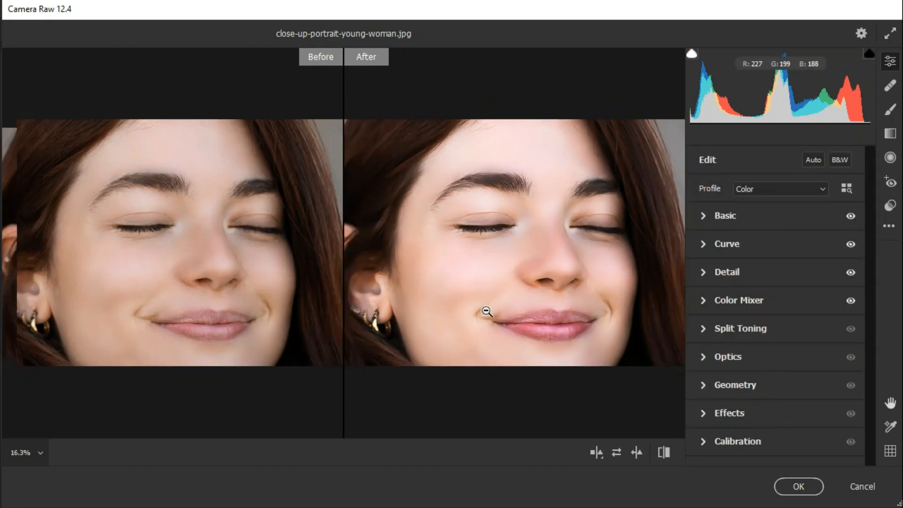
{"action": "left_click", "coordinate": [489, 311]}
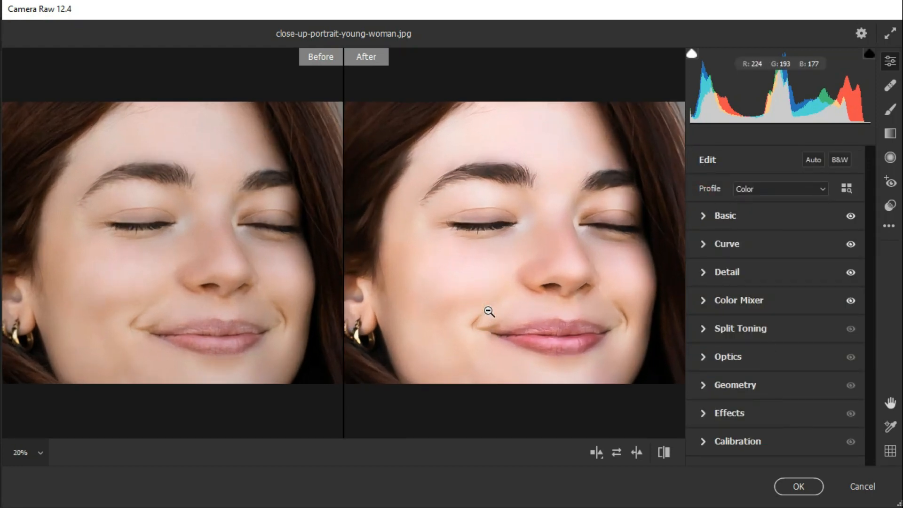
{"action": "left_click", "coordinate": [798, 487]}
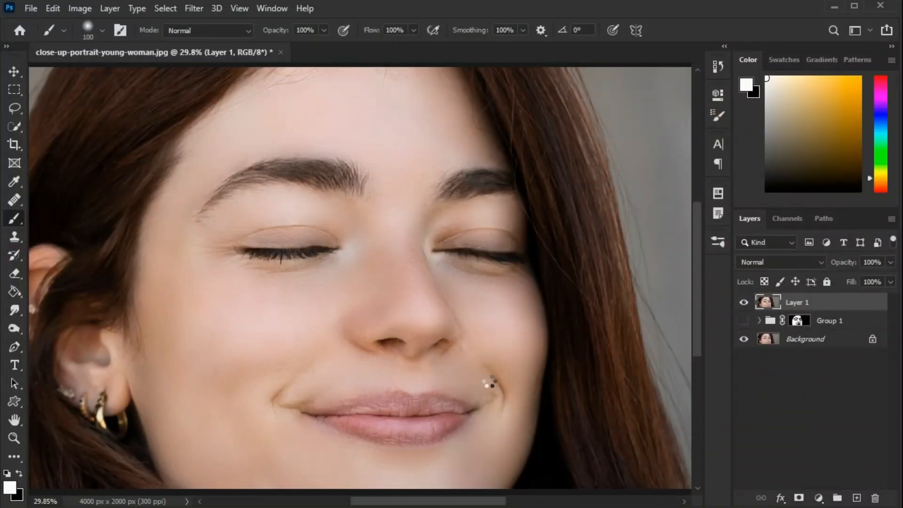
Step: Toggle the visibility of Layer 1 to compare the retouched portrait with the original
{"action": "scroll", "coordinate": [489, 381], "scroll_direction": "down", "scroll_amount": 3}
{"action": "scroll", "coordinate": [580, 355], "scroll_direction": "up", "scroll_amount": 1}
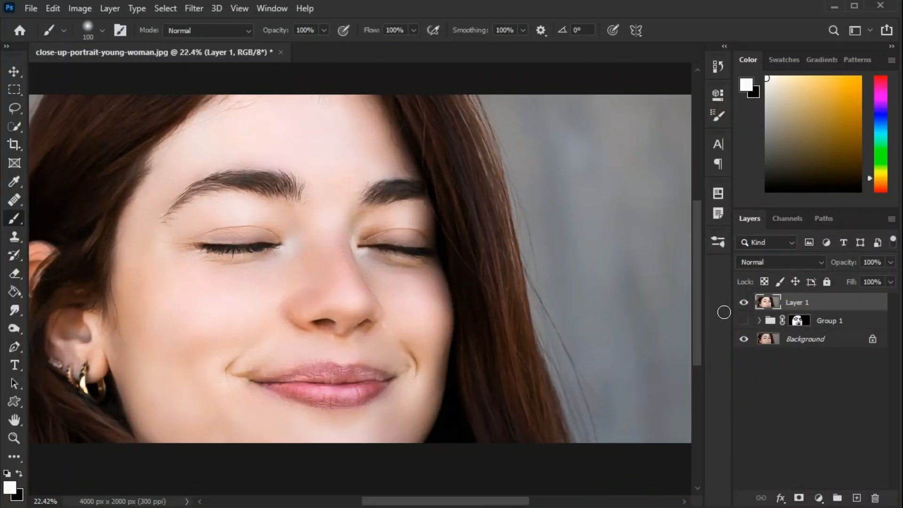
{"action": "scroll", "coordinate": [676, 311], "scroll_direction": "down", "scroll_amount": 1}
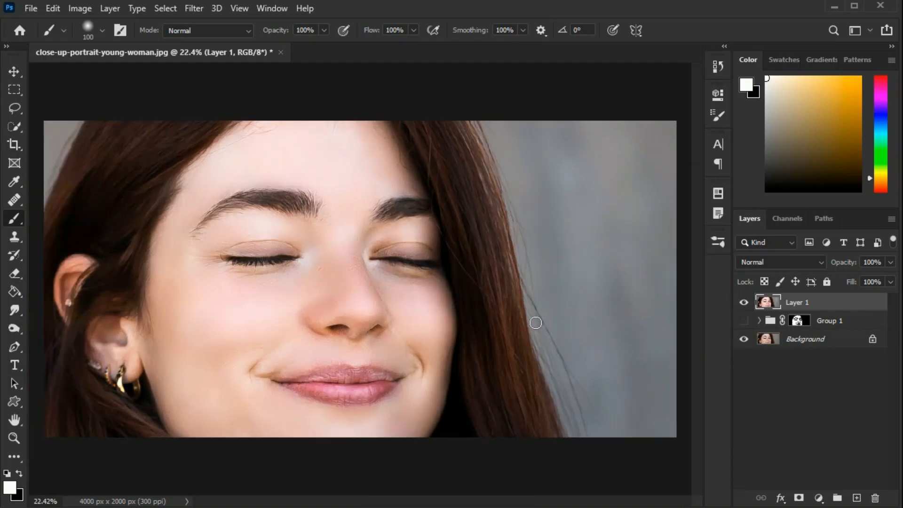
{"action": "left_click", "coordinate": [743, 303]}
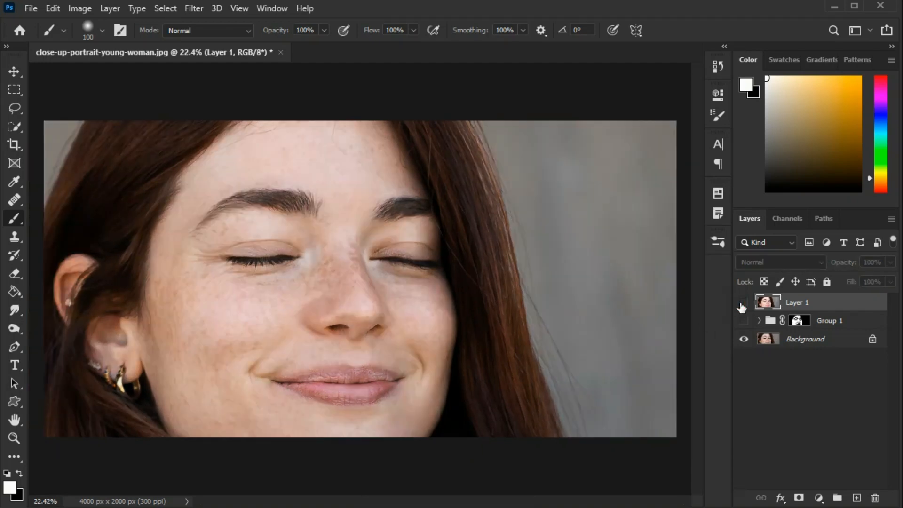
{"action": "left_click", "coordinate": [742, 303]}
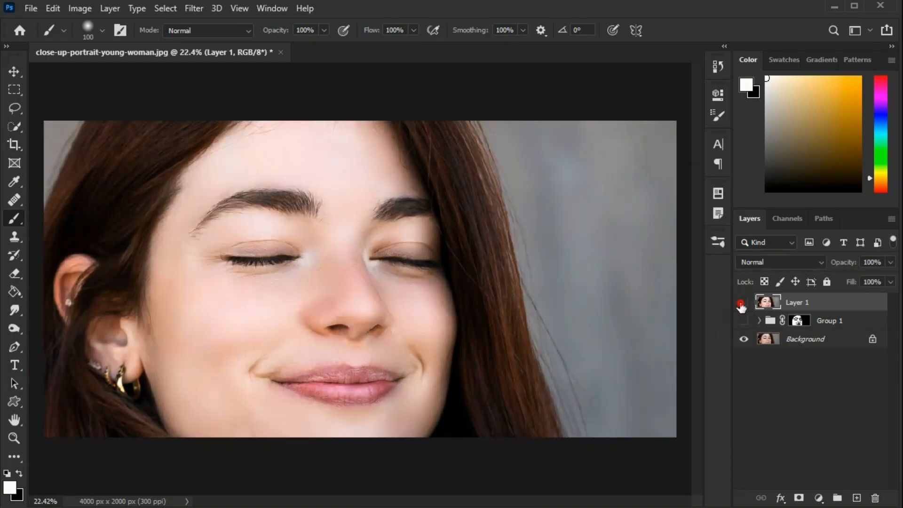
{"action": "left_click", "coordinate": [741, 303]}
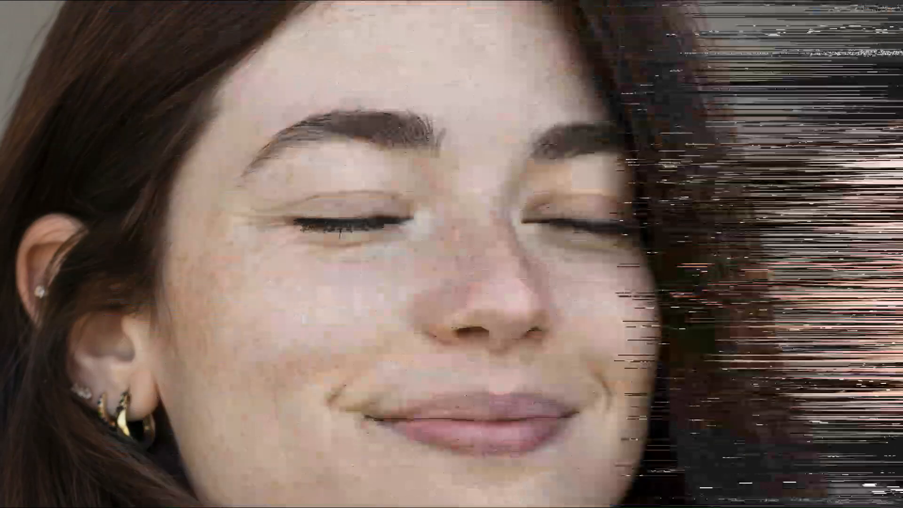